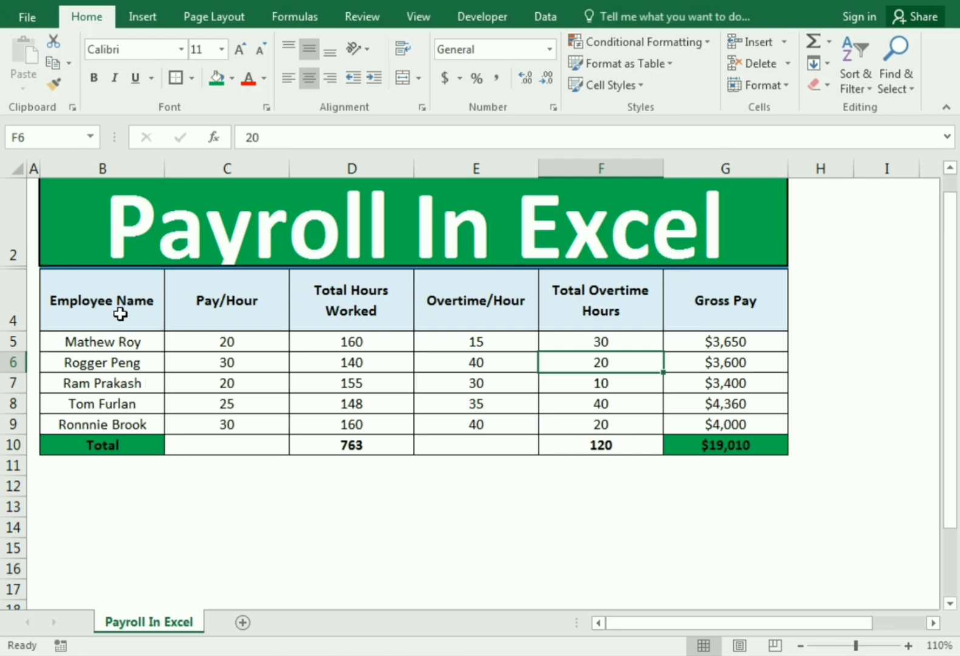
Step: Review the payroll table's columns and the gross pay and SUM total formulas
left_click_drag(120, 313, 129, 435)
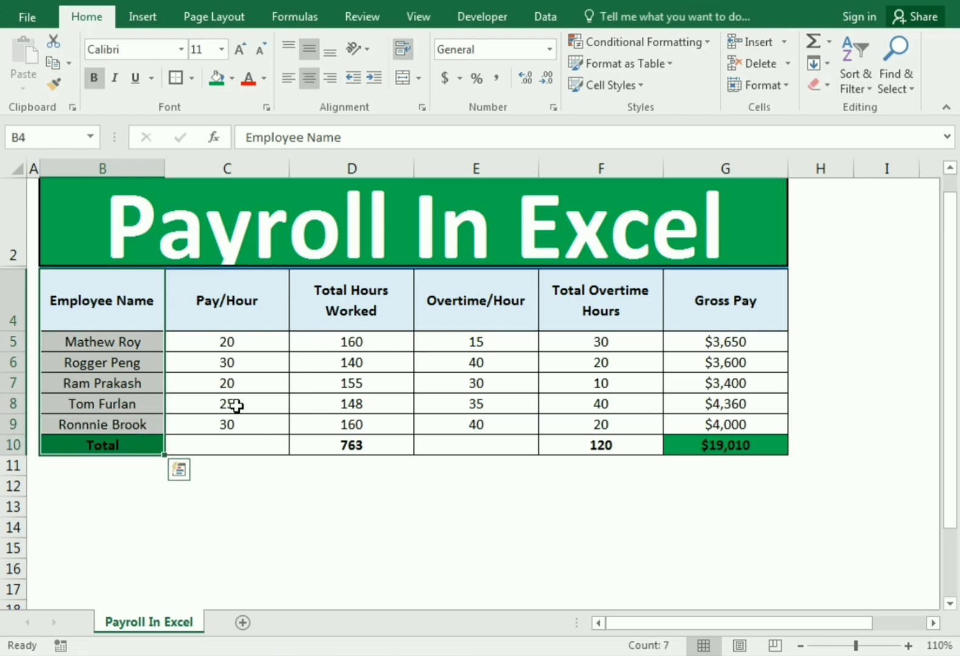
left_click_drag(262, 297, 349, 445)
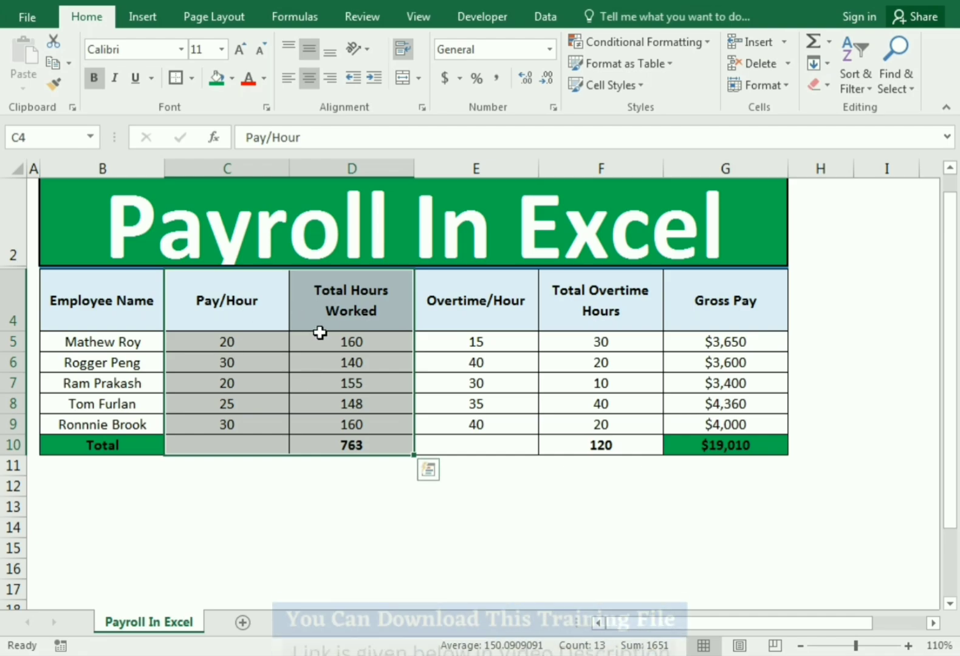
left_click_drag(431, 302, 600, 448)
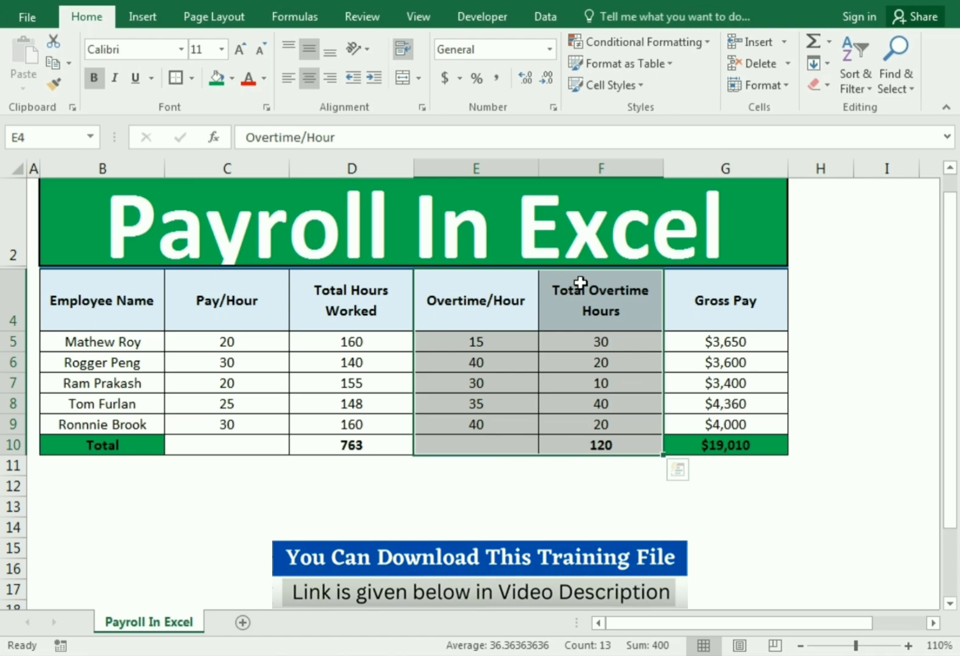
left_click(705, 340)
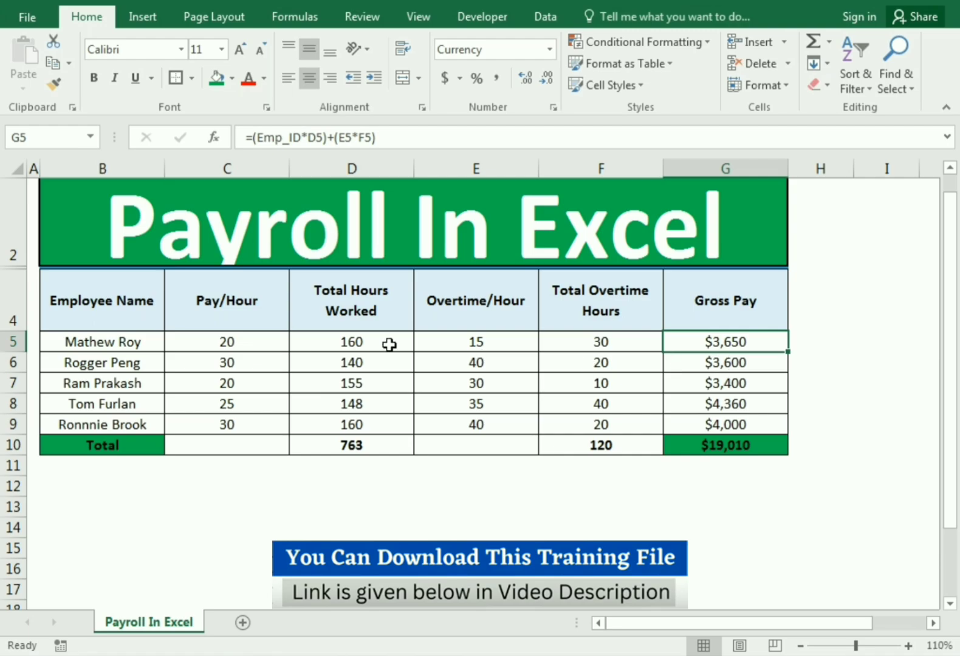
left_click(411, 344)
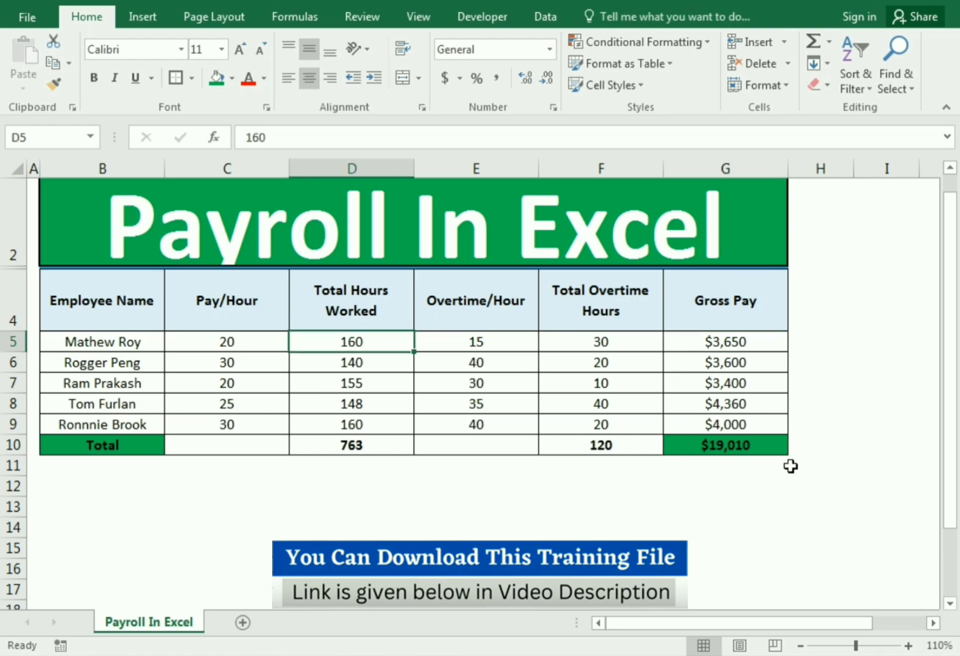
left_click(726, 446)
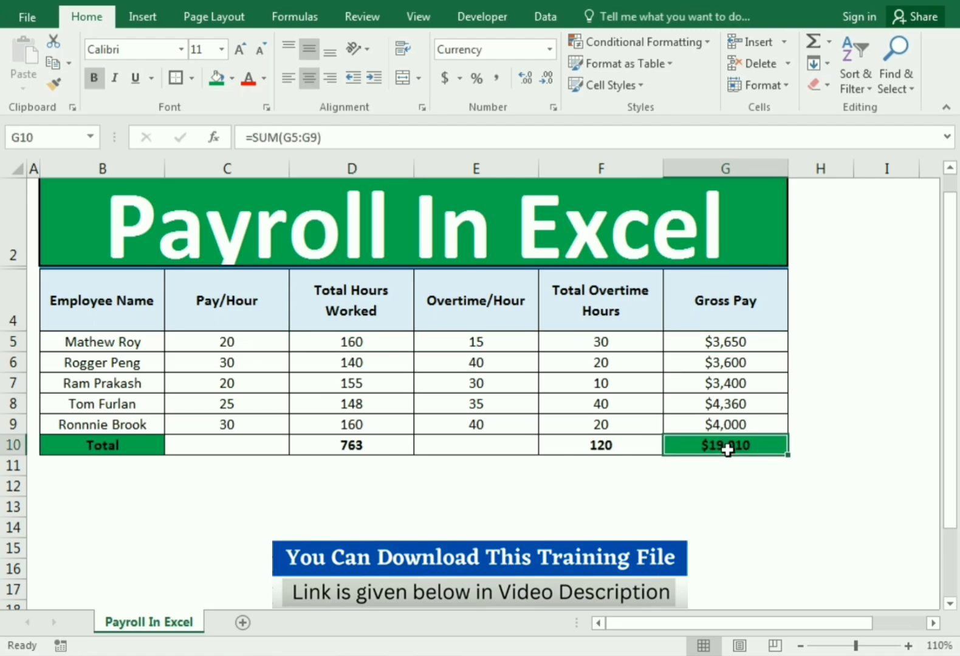
left_click(741, 505)
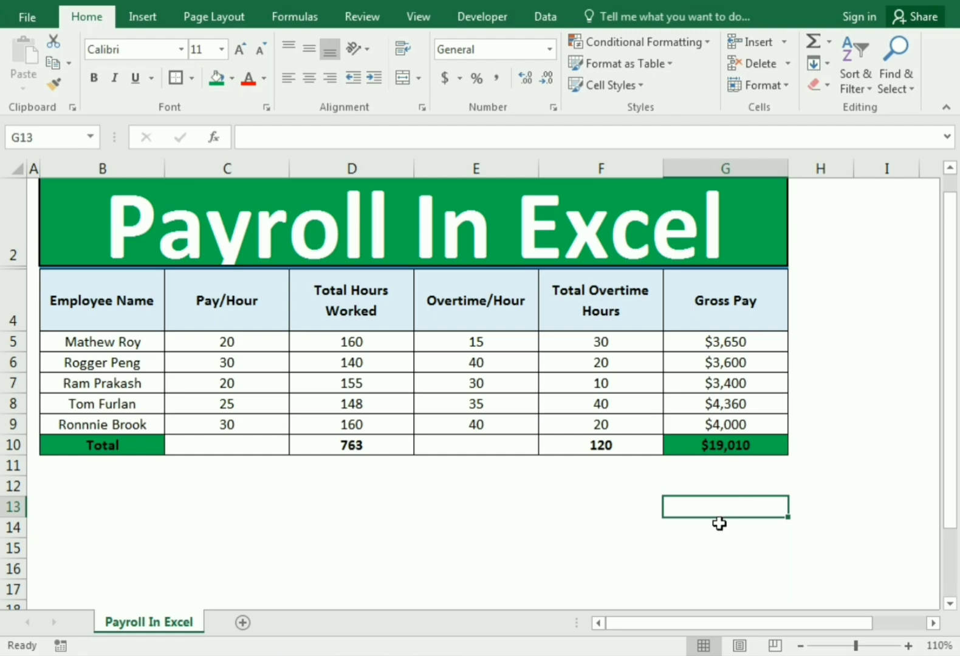
Step: Change the first pay rate in C5 to 50 and view the recalculated gross pay
left_click(214, 344)
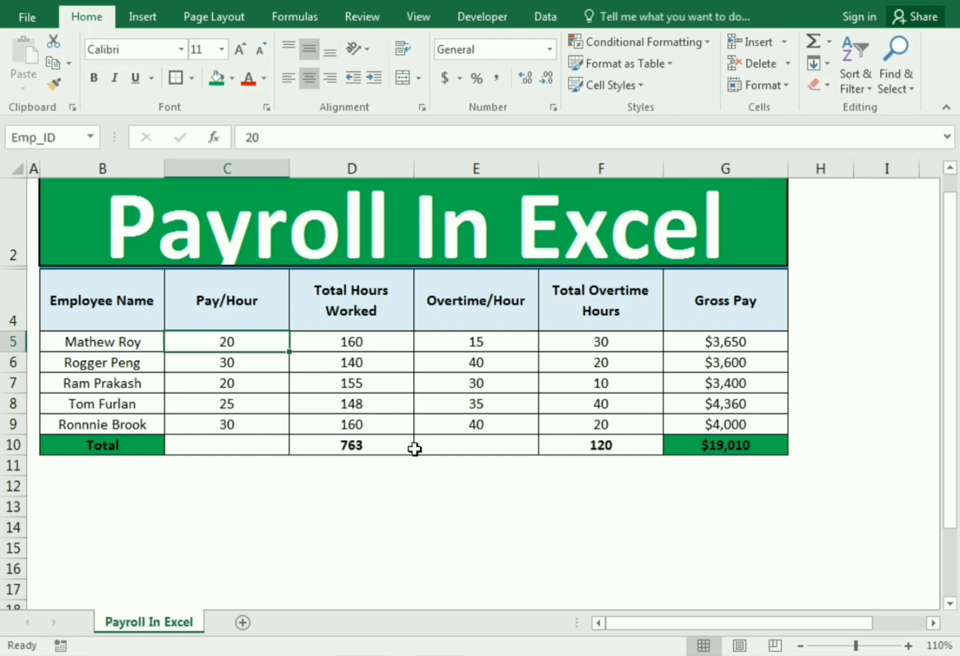
key("Delete")
type("5")
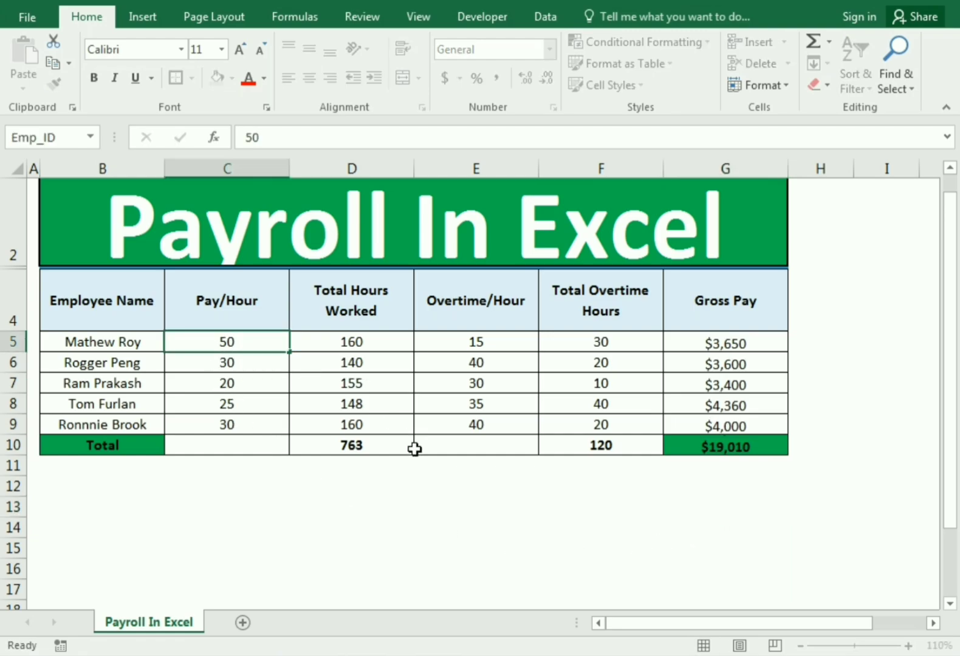
key("Return")
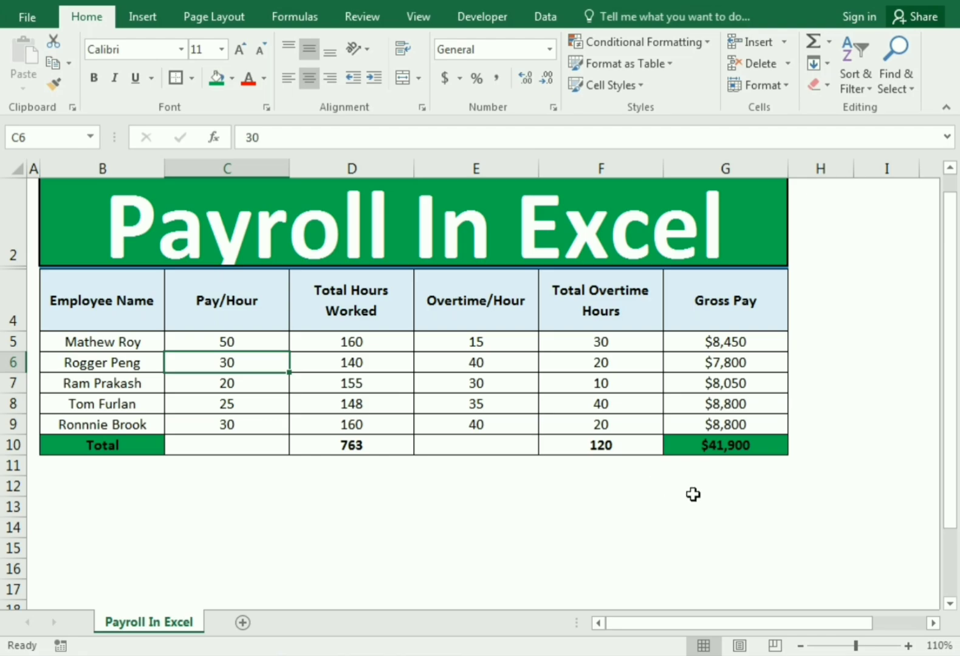
left_click(627, 522)
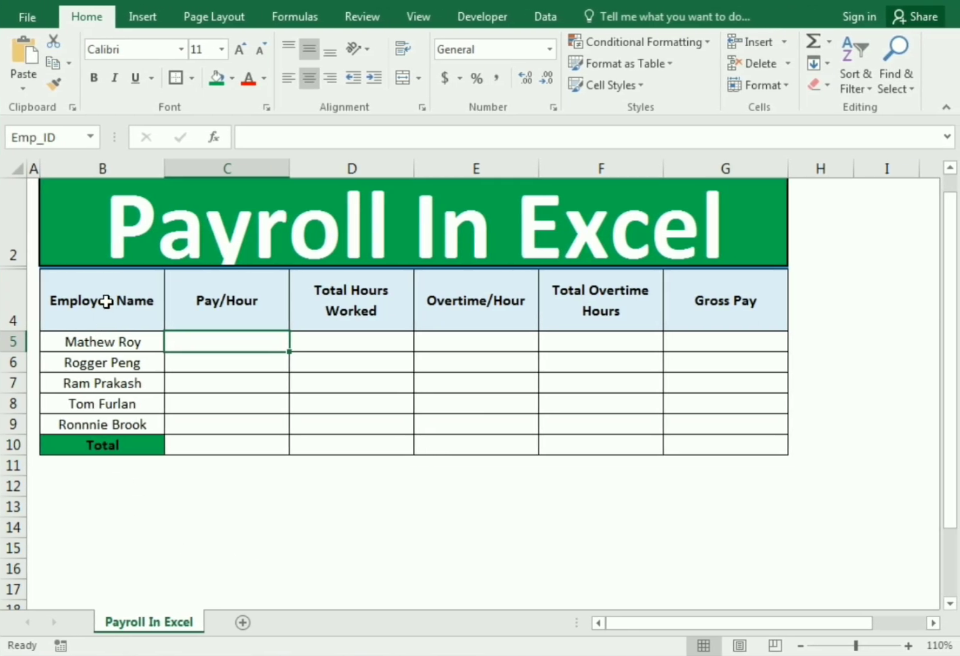
left_click_drag(106, 301, 101, 444)
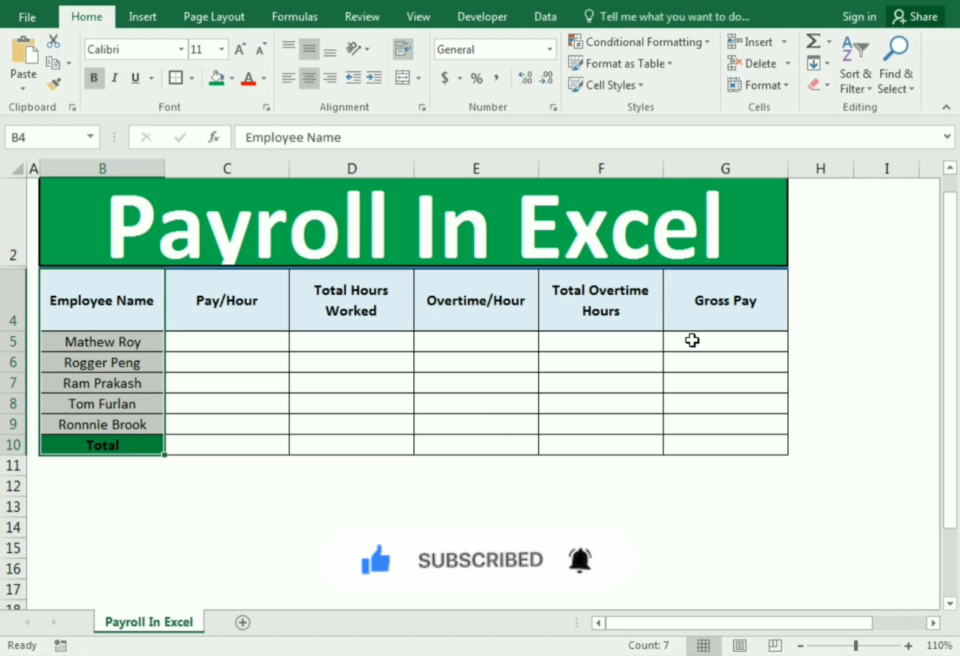
left_click_drag(692, 340, 698, 442)
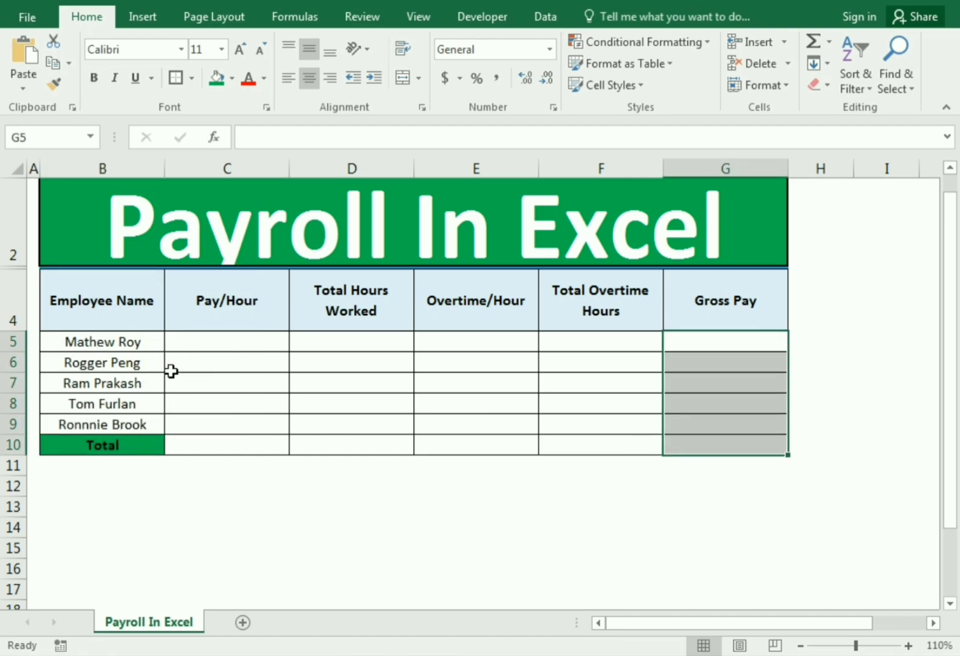
left_click_drag(199, 319, 404, 343)
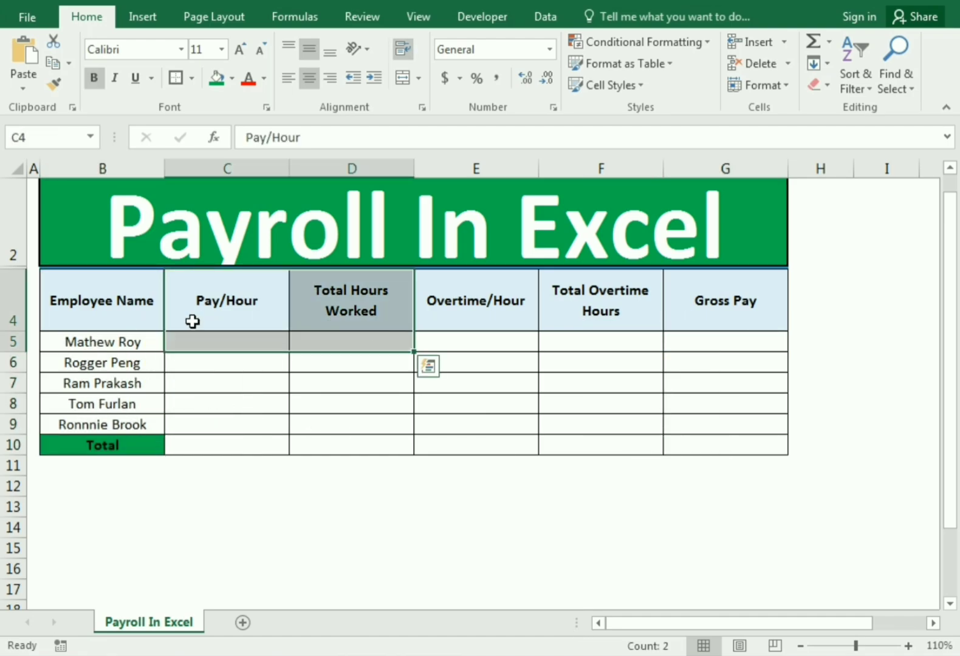
left_click_drag(191, 341, 324, 435)
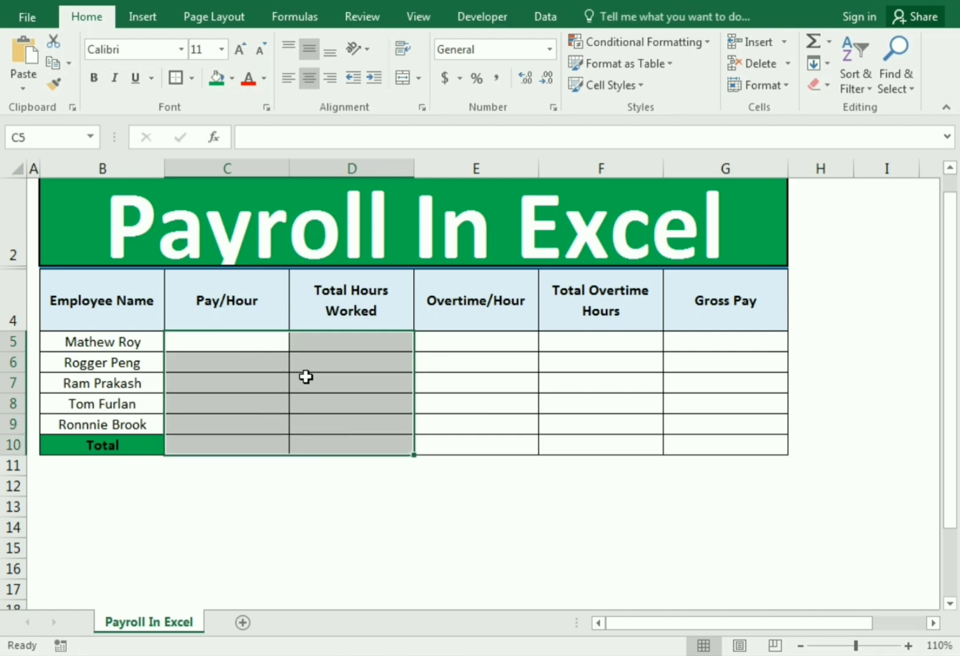
left_click_drag(481, 338, 600, 448)
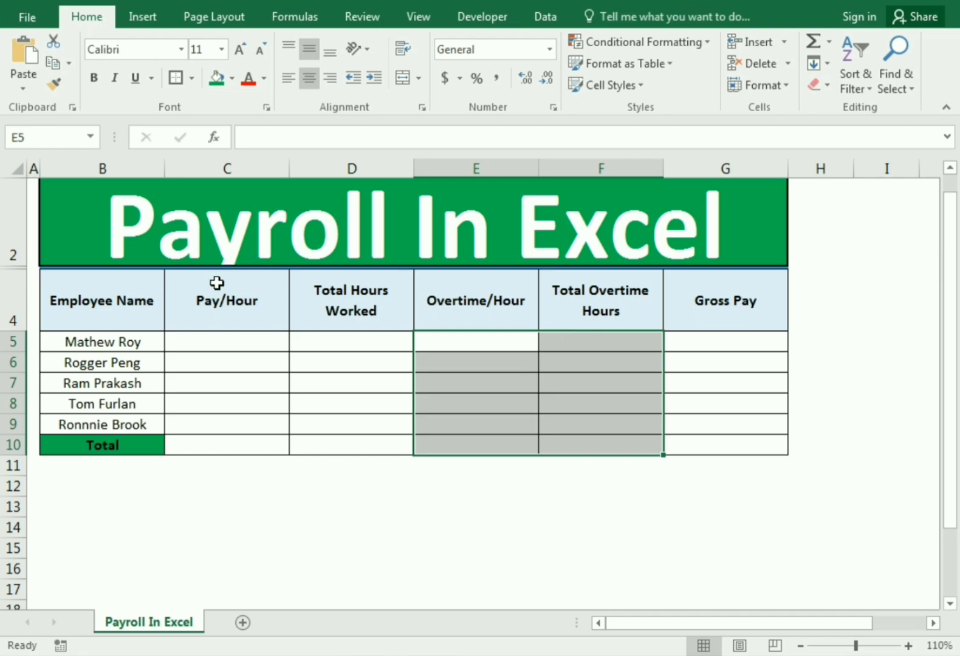
left_click(708, 341)
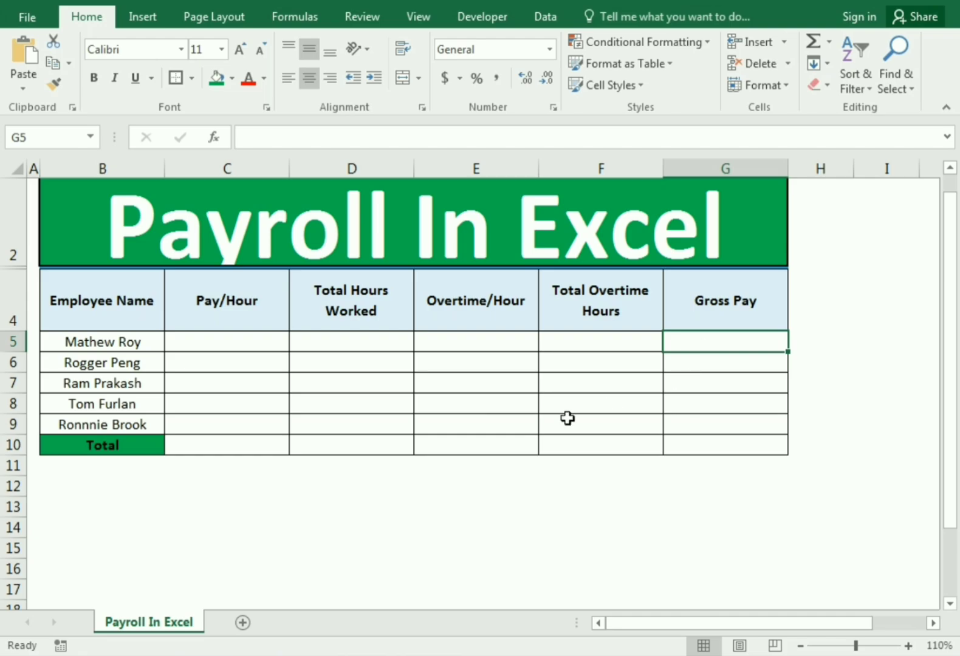
left_click(227, 347)
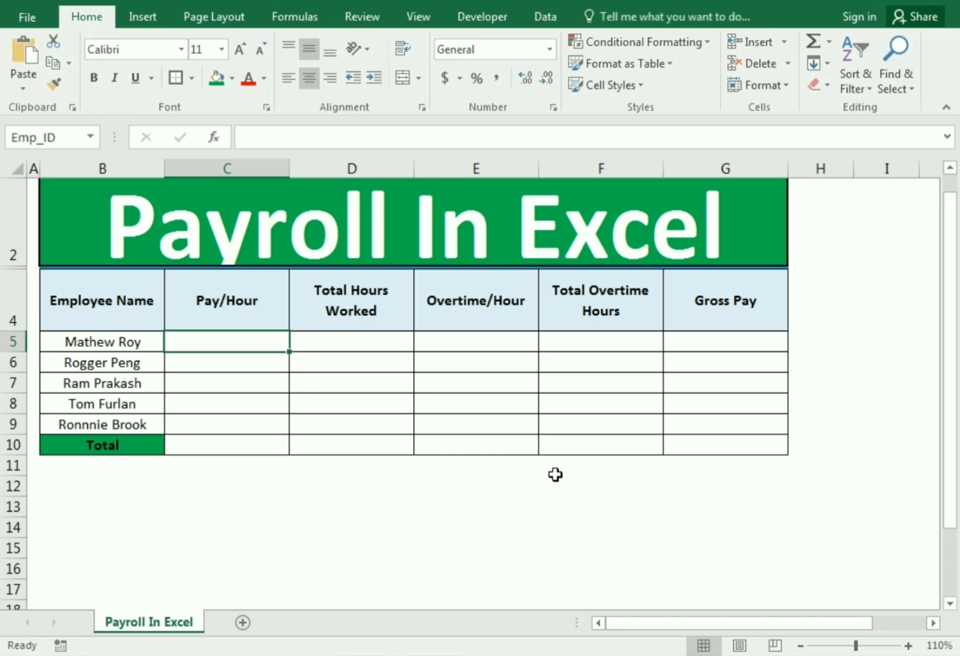
Step: Enter Pay/Hour values 20, 30, 20, 25, 30 in C5:C9
type("20")
key("Return")
type("30")
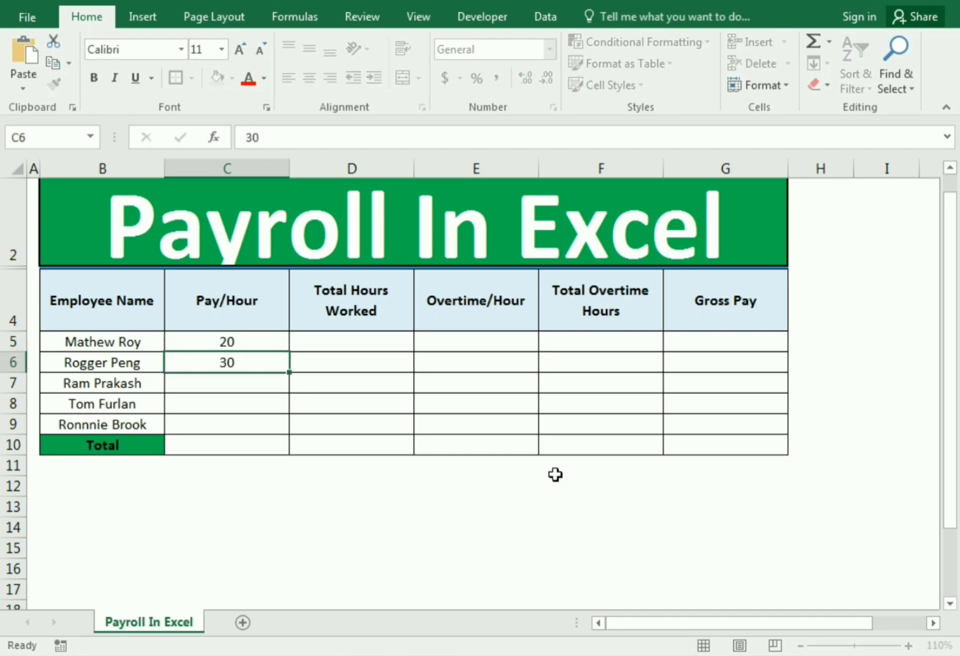
key("Return")
type("20")
key("Return")
type("25")
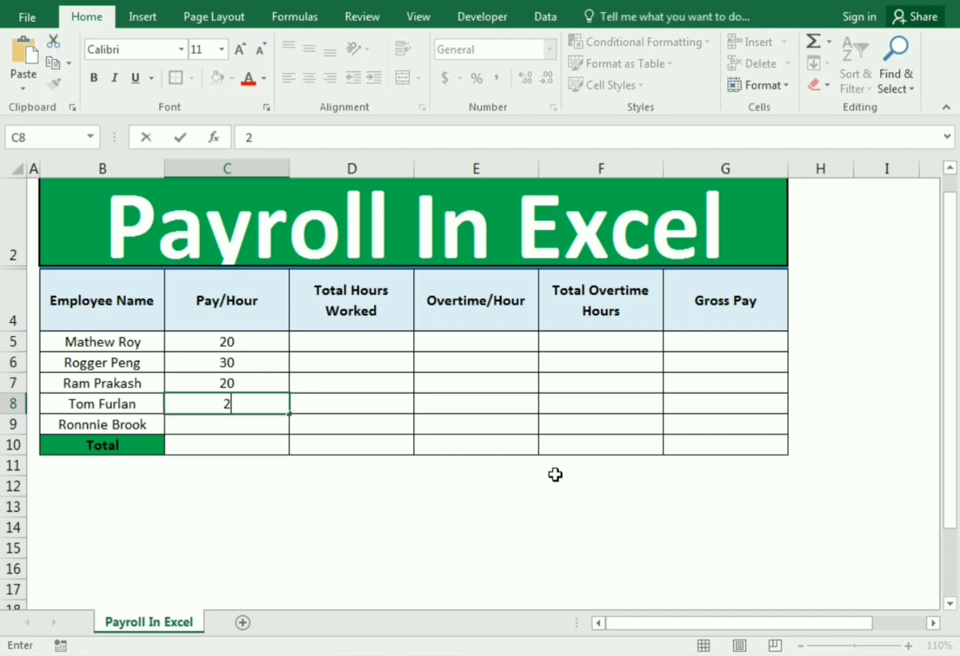
key("Return")
type("30")
key("Return")
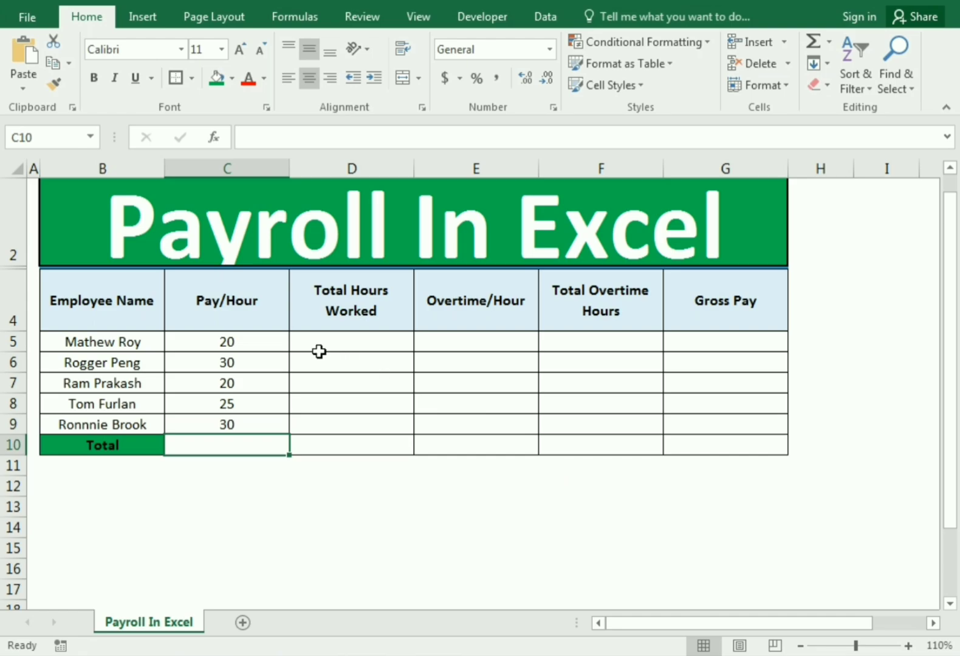
left_click_drag(254, 344, 244, 424)
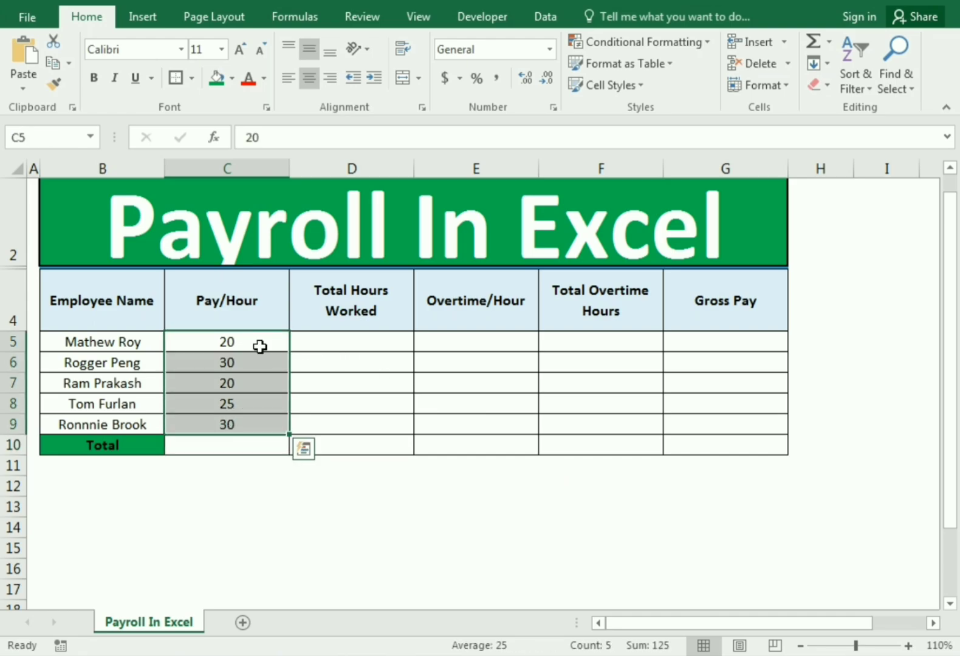
Step: Enter hours worked 160, 140 and 155 in D5:D7
left_click(318, 337)
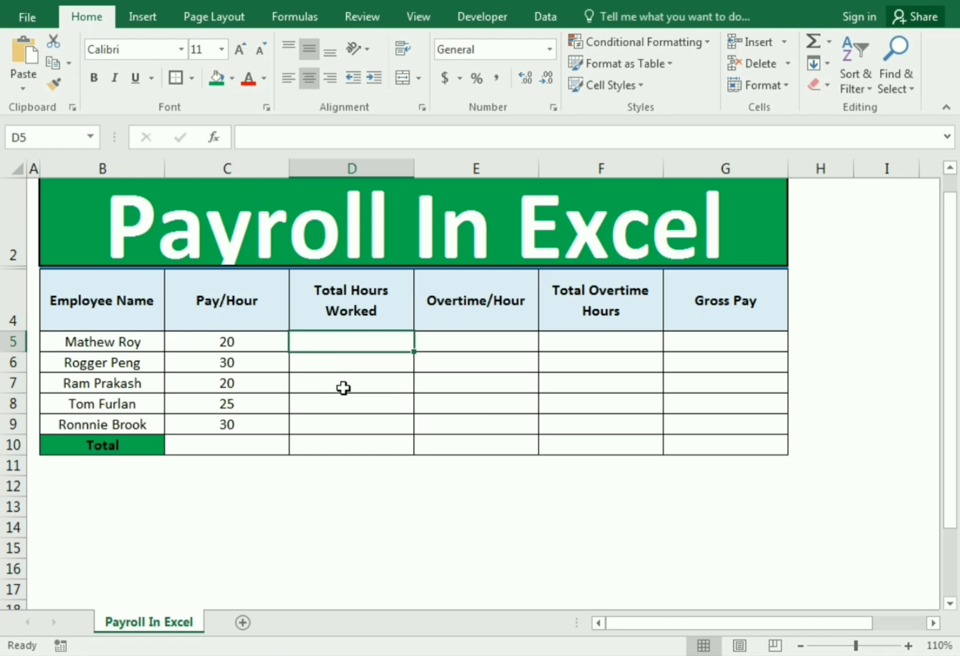
type("1")
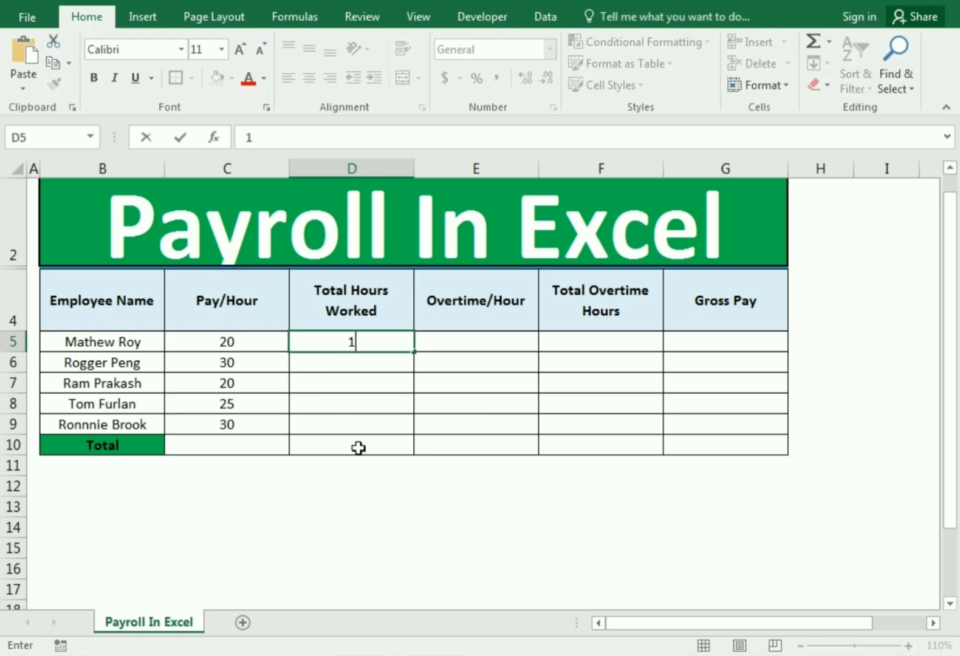
type("60")
key("Return")
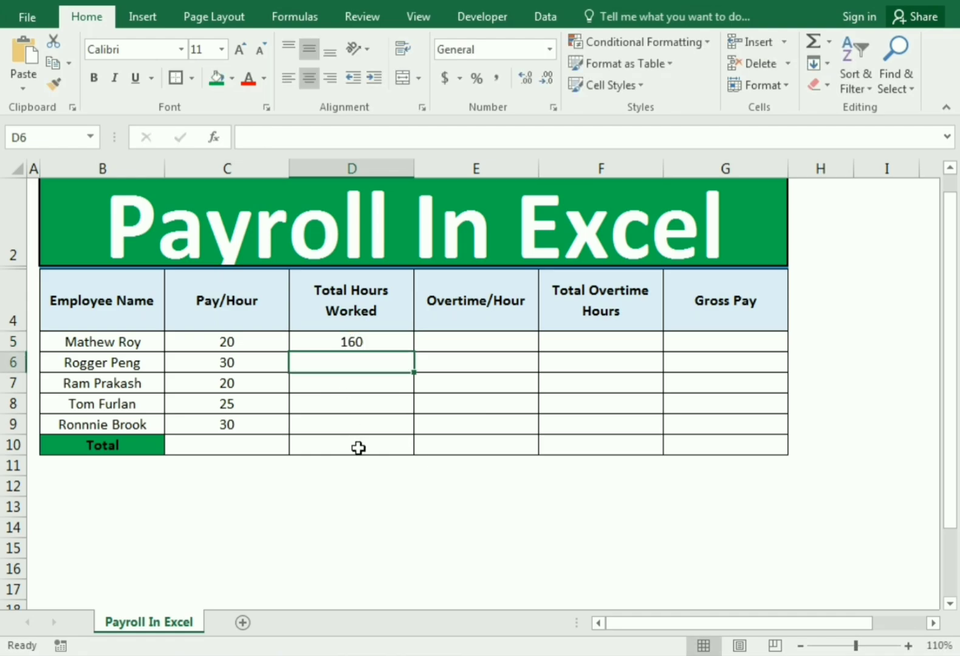
type("140")
key("Return")
type("155")
key("Return")
Step: Correct the D8 typo to 148 and enter 160 in D9
type("14")
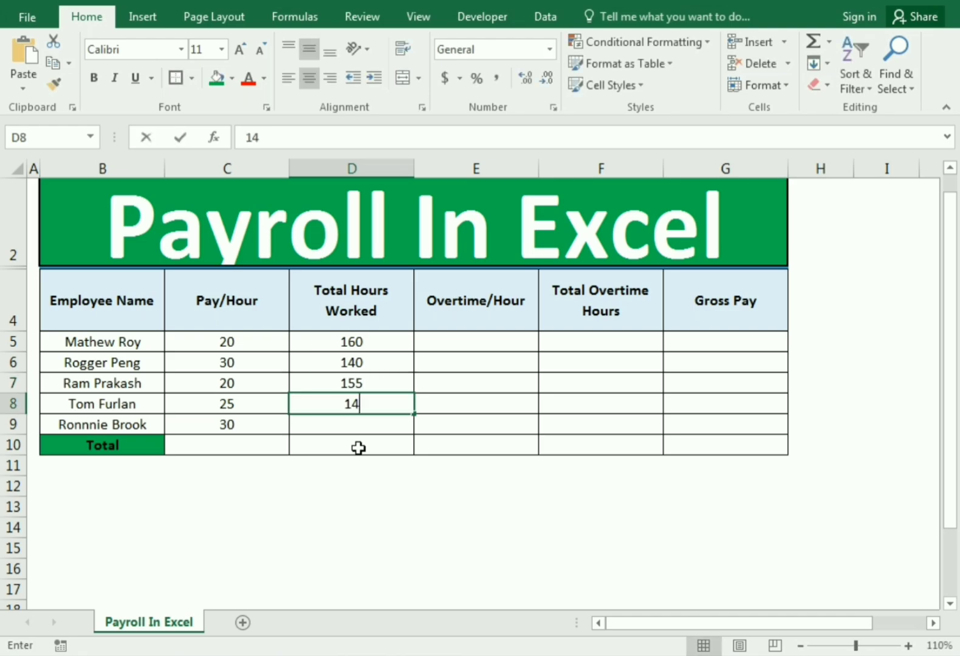
type("/")
key("Return")
type("19")
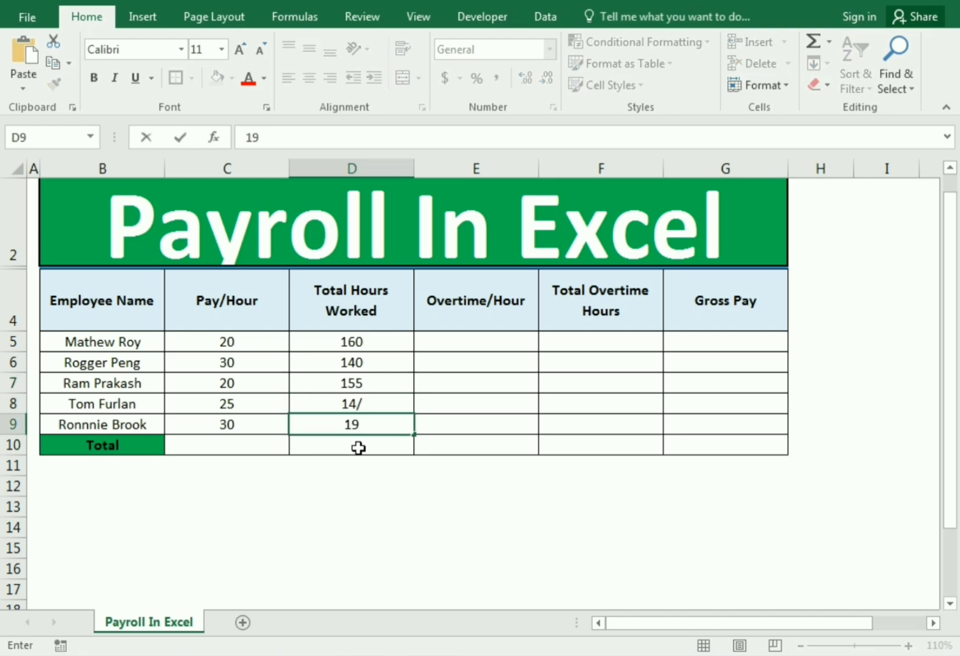
key("Escape")
key("Up")
type("14")
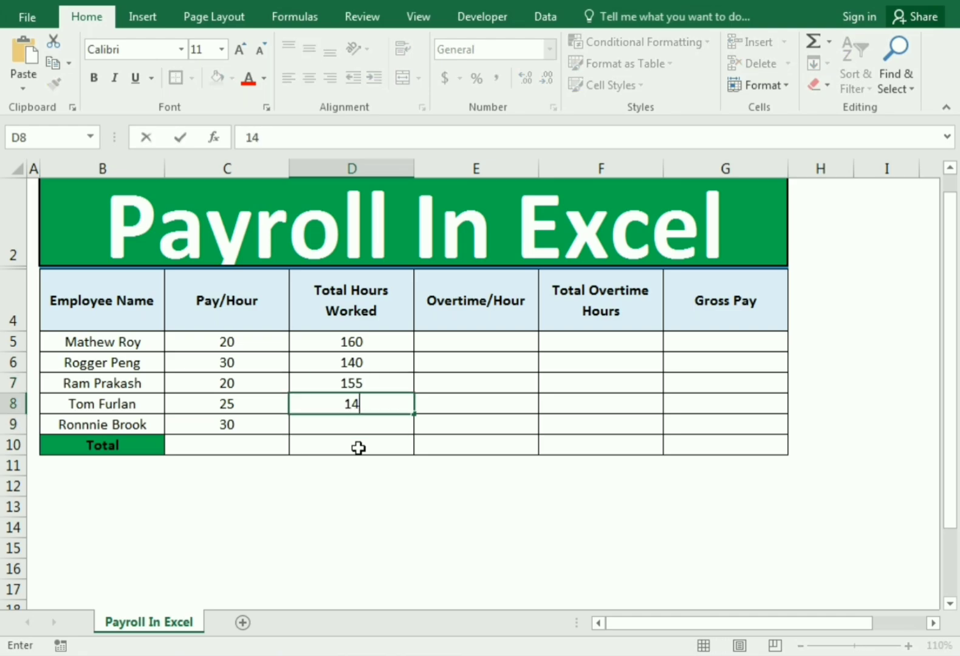
type("8")
key("Return")
type("160")
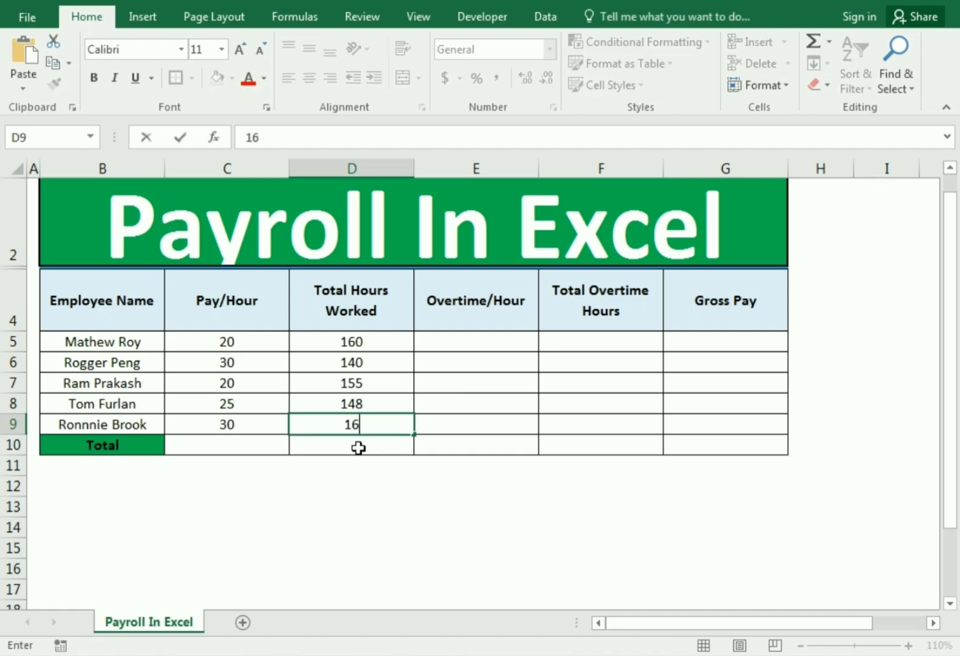
key("Return")
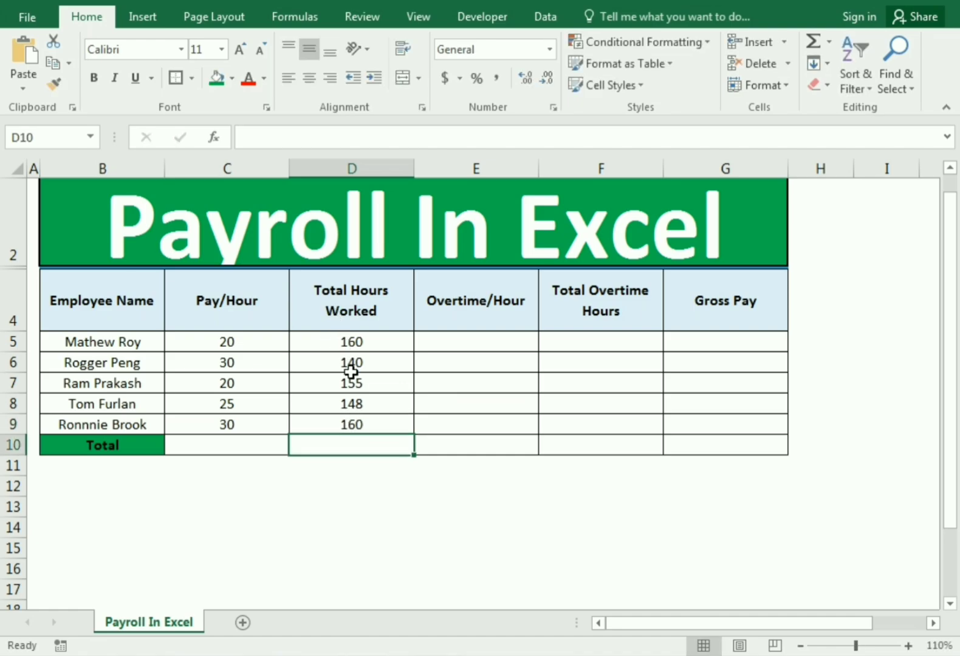
left_click(456, 344)
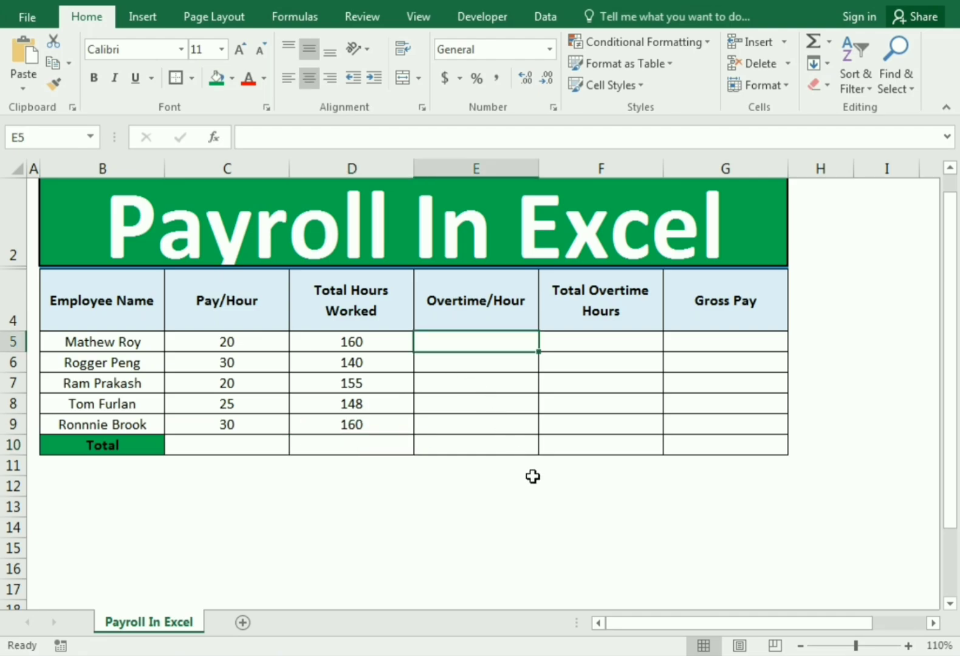
Step: Enter Overtime/Hour values 30, 40, 30, 35, 40 in E5:E9
type("30")
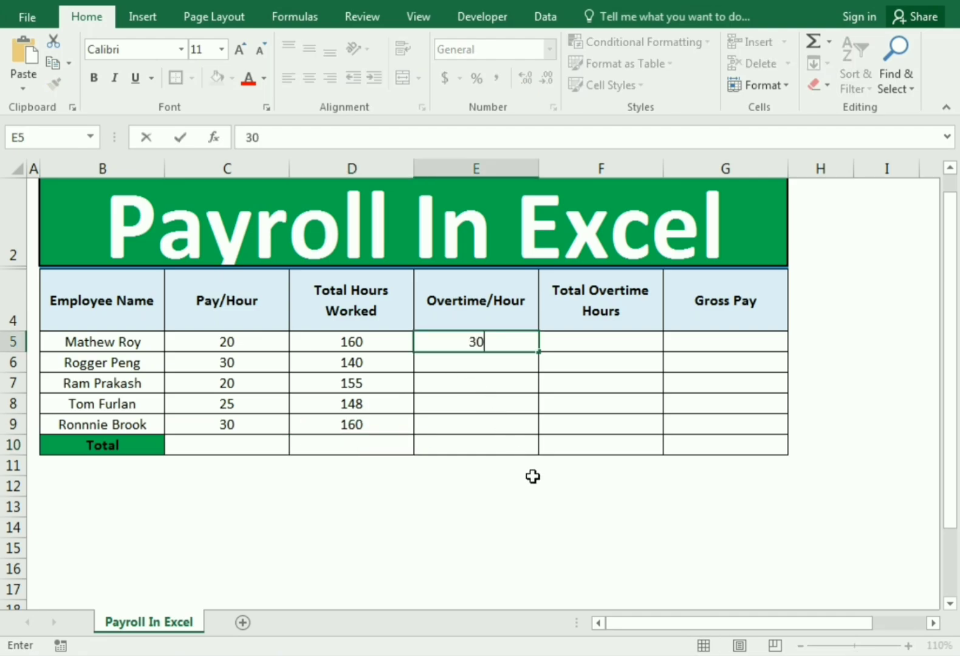
key("Return")
type("40")
key("Return")
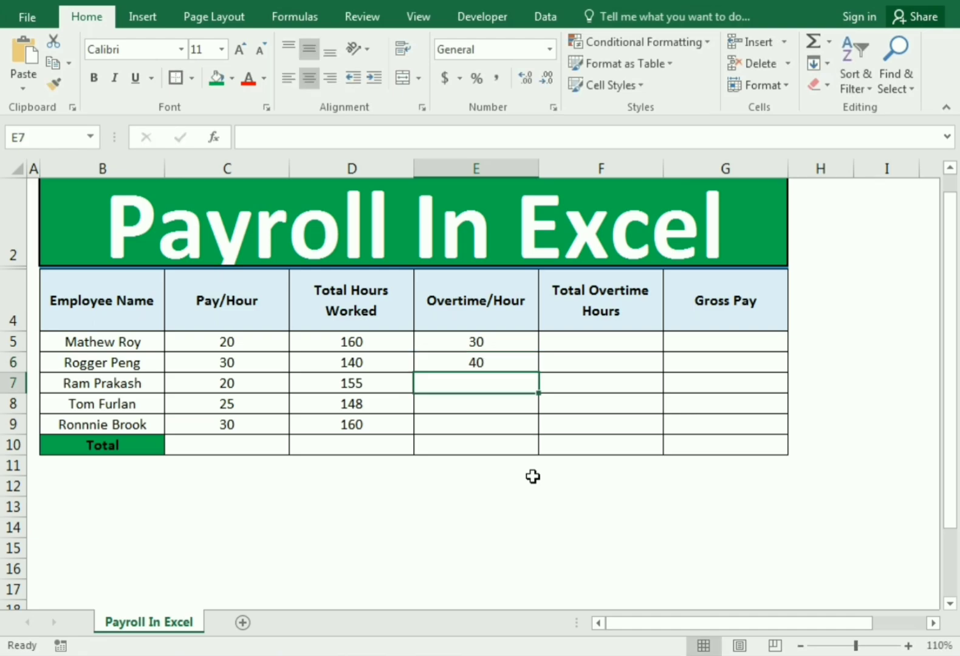
type("30")
key("Return")
type("35")
key("Return")
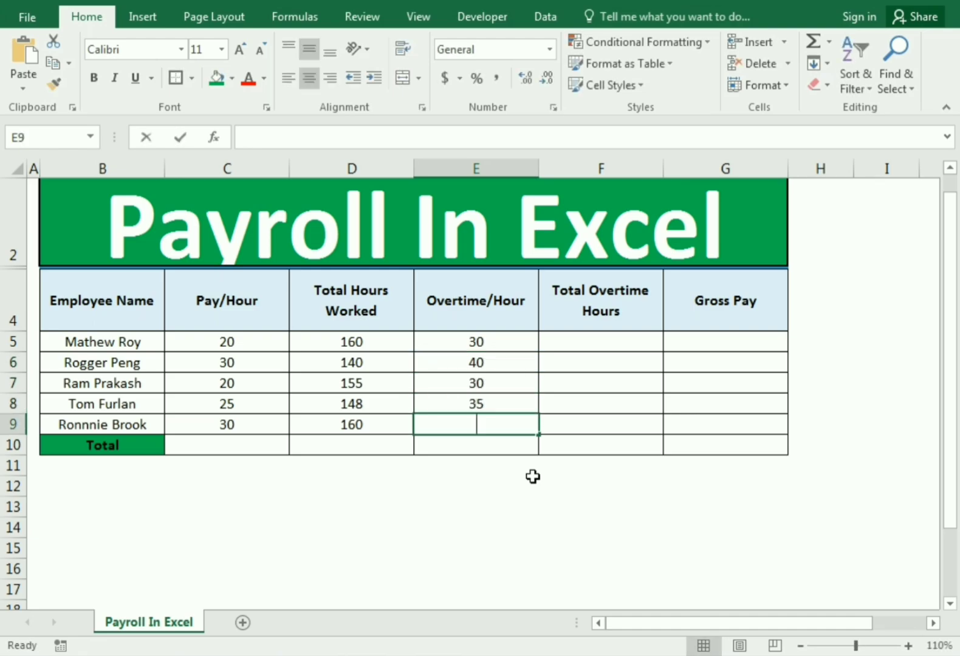
type("40")
key("ctrl+Return")
key("Return")
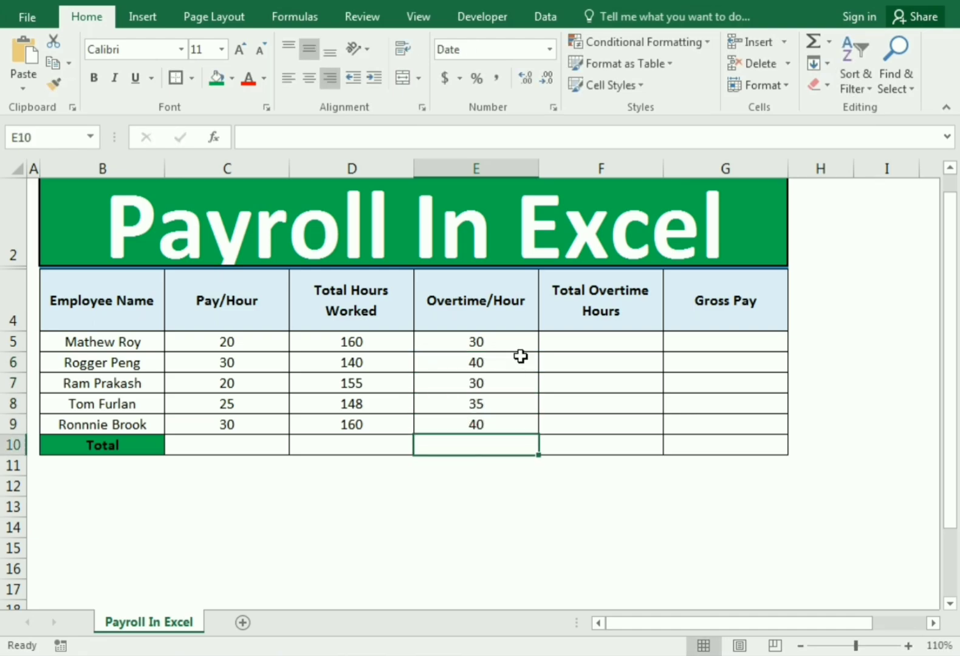
Step: Enter Total Overtime Hours 10, 20, 10, 40, 20 in F5:F9
left_click(617, 339)
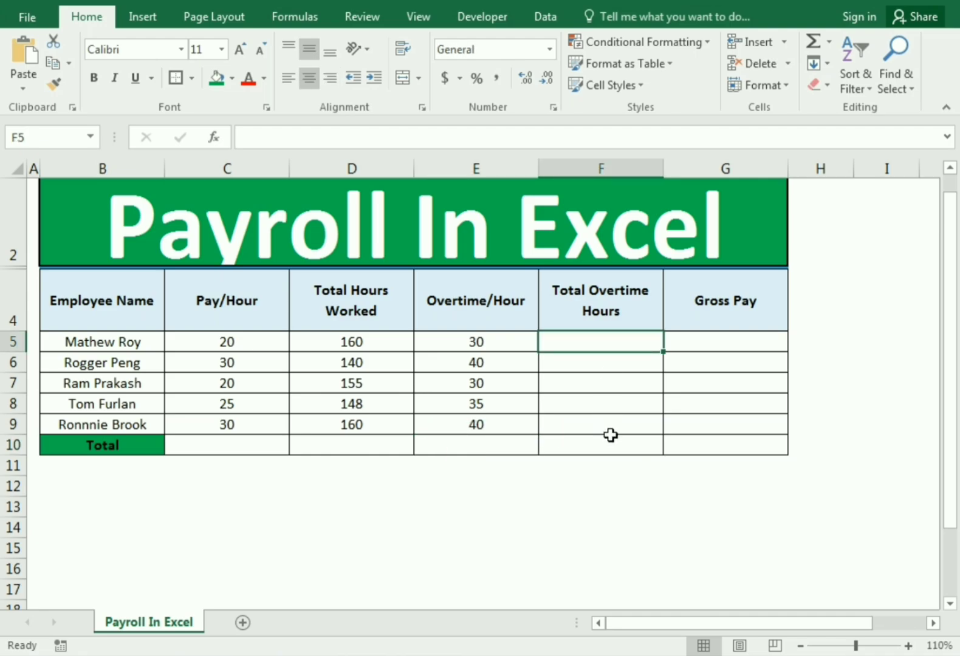
type("10")
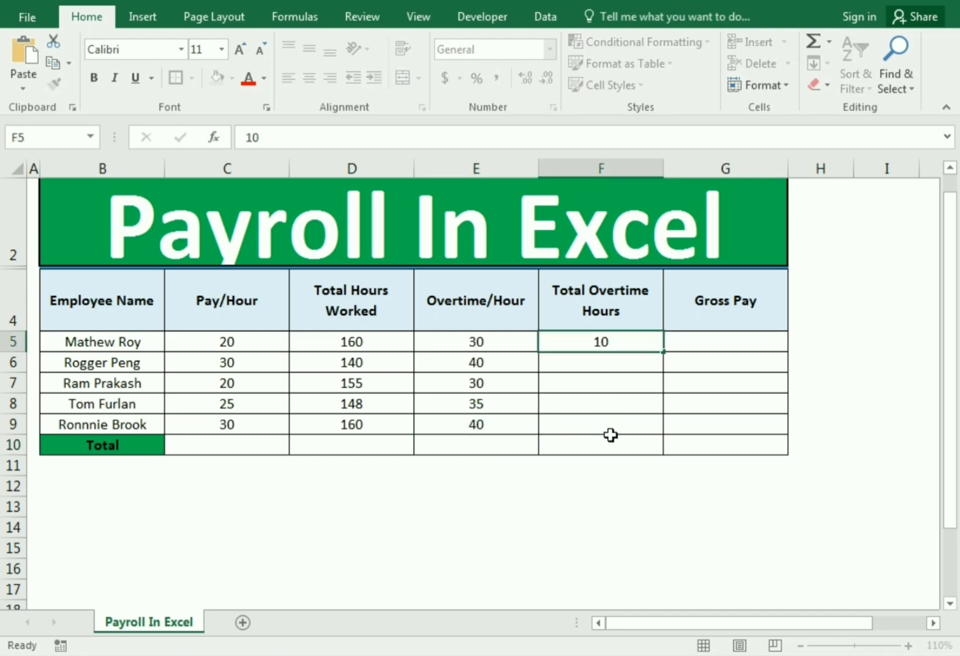
key("Return")
type("20")
key("Return")
type("10")
key("Return")
type("40")
key("Return")
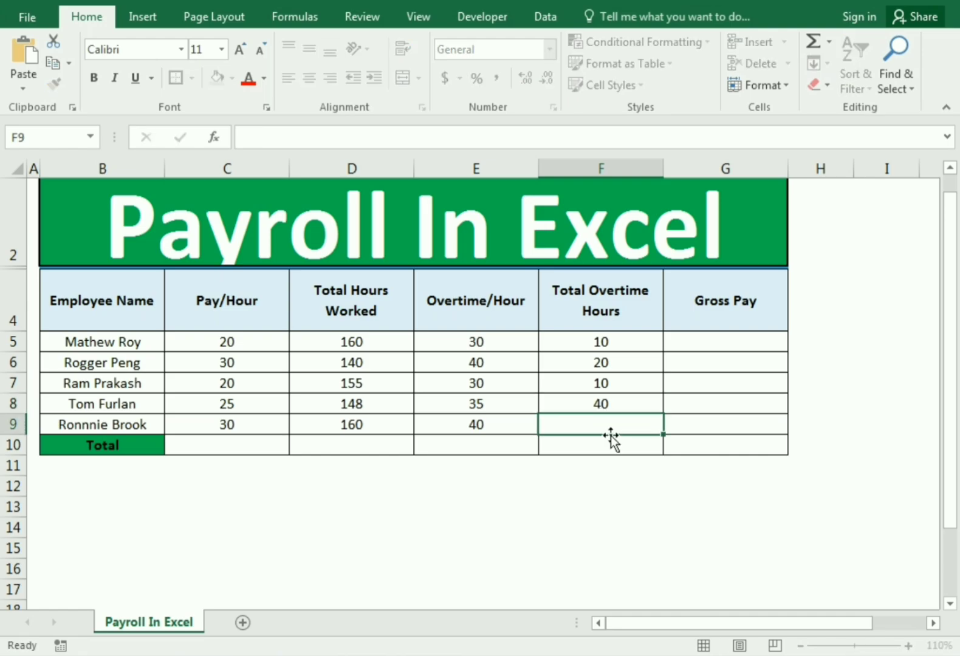
type("20")
key("Return")
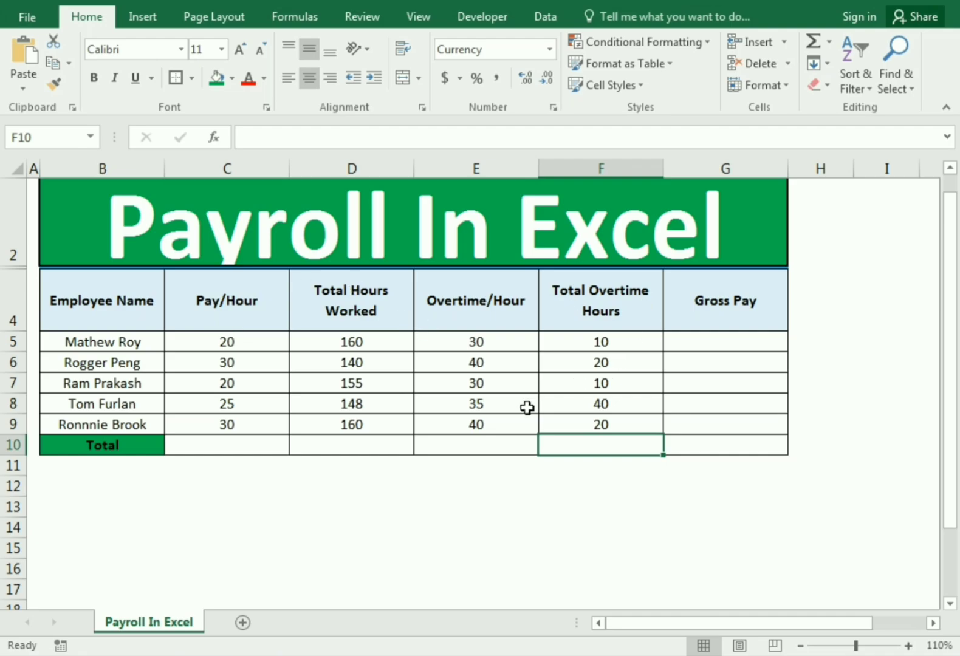
Step: Enter =SUM(D5:D9) in D10 to total 763 hours worked
left_click_drag(357, 338, 358, 424)
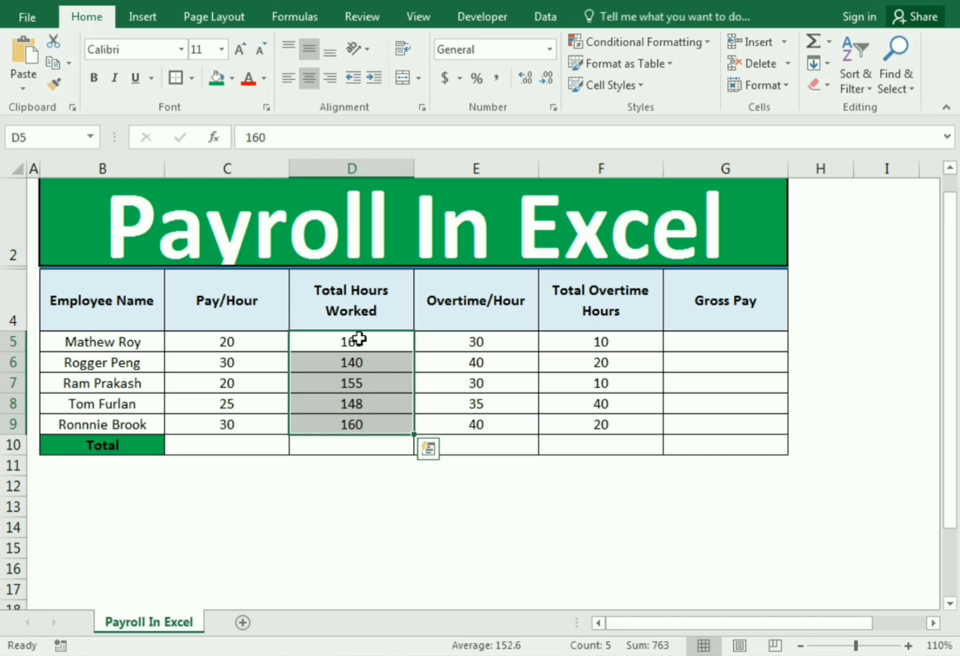
left_click(369, 446)
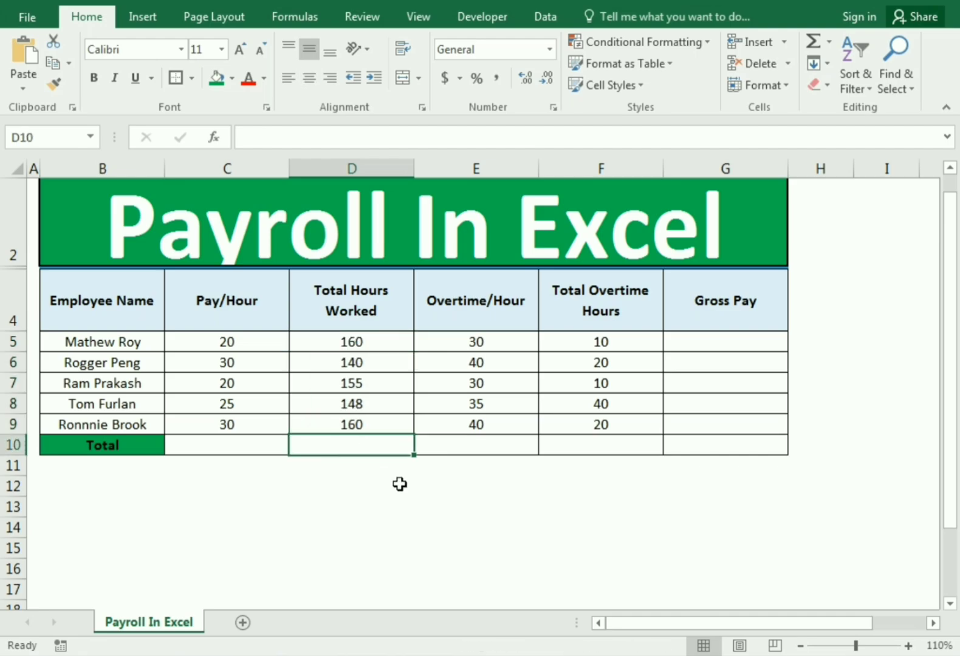
type("s=")
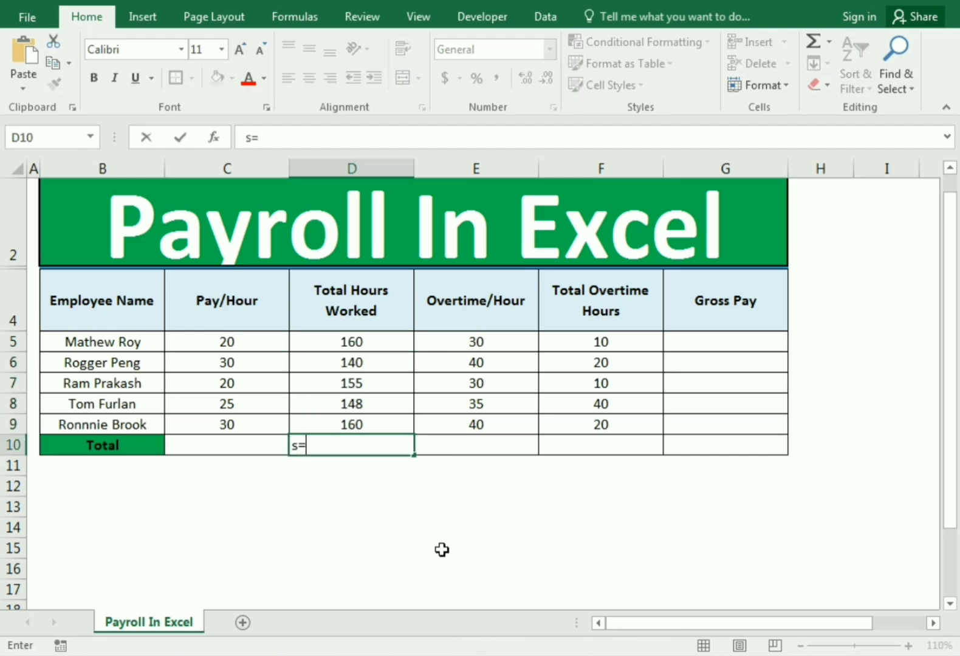
type("=SUM")
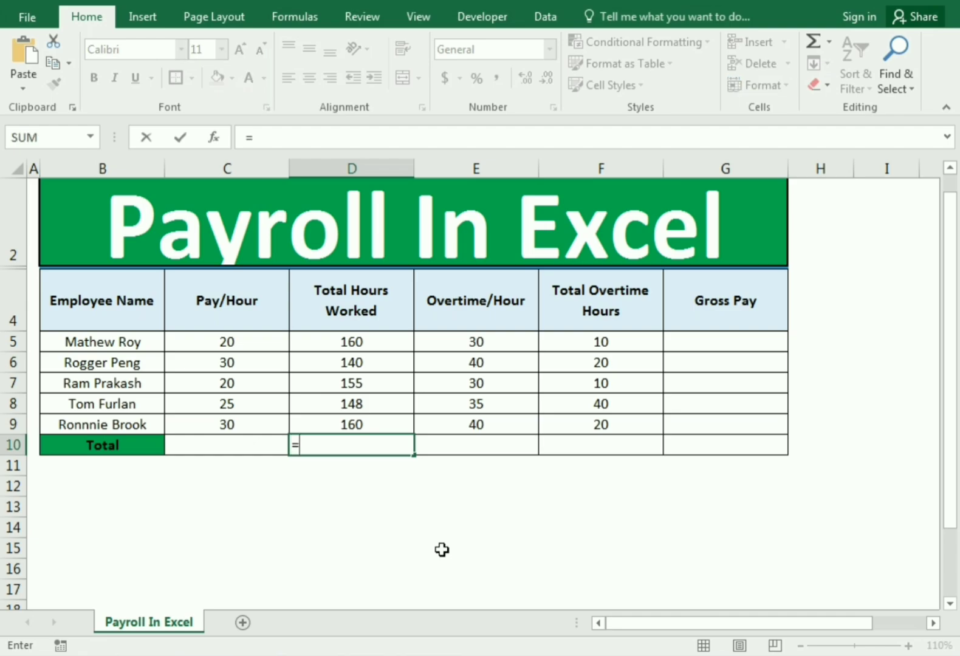
type("(")
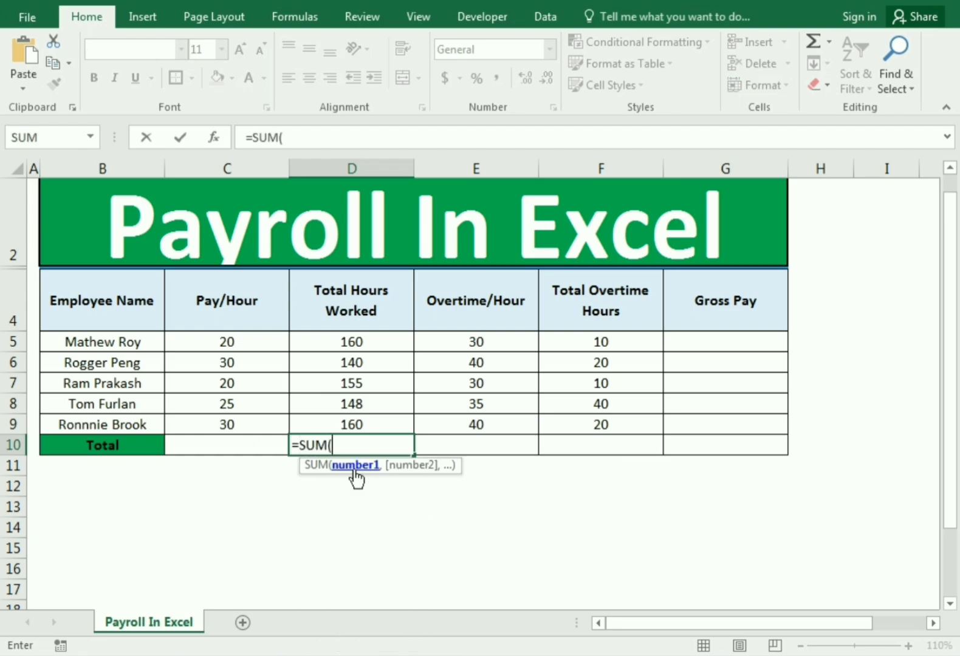
left_click_drag(354, 340, 351, 424)
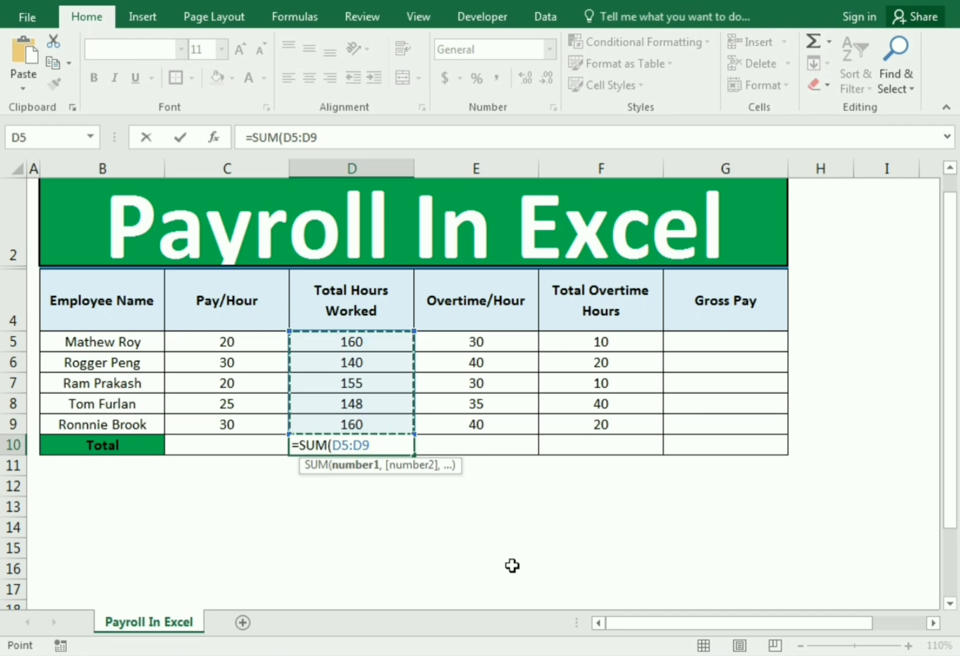
type(")")
key("ctrl+Return")
key("Return")
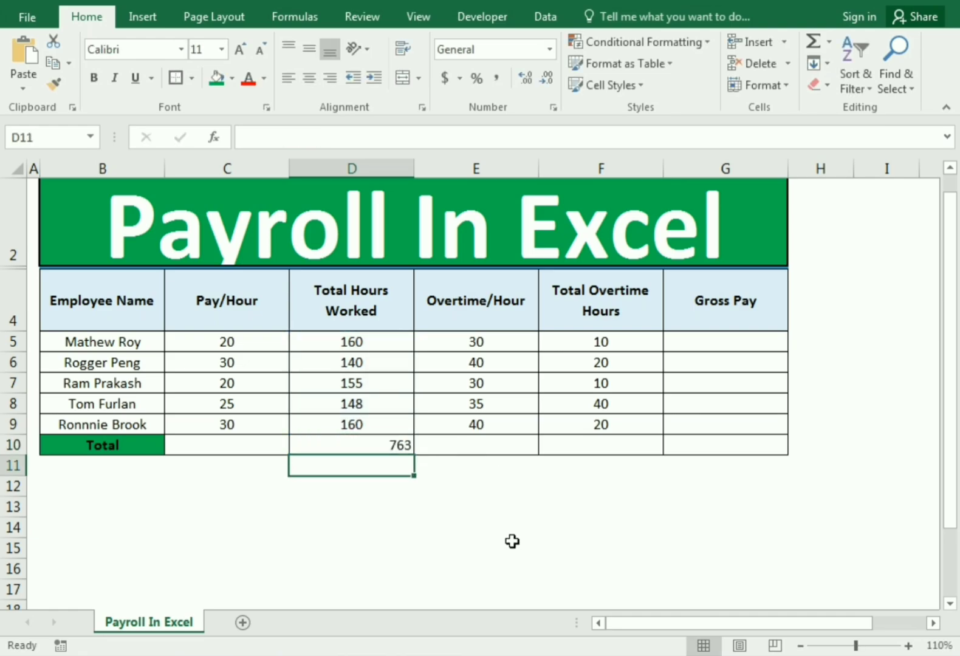
left_click(326, 439)
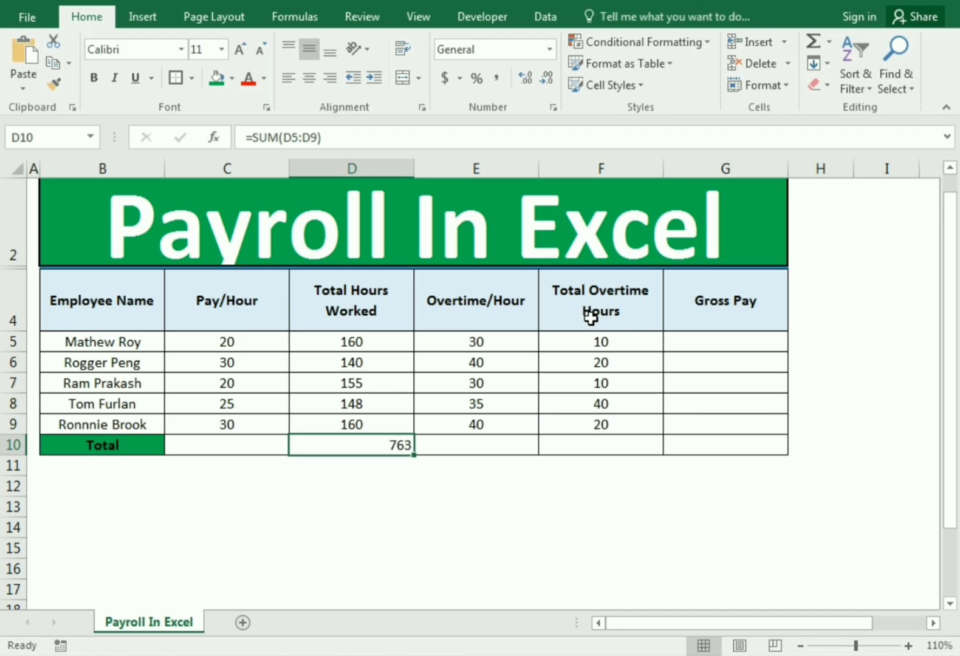
Step: Enter =SUM(F5:F9) in F10 to total the overtime hours
left_click(601, 445)
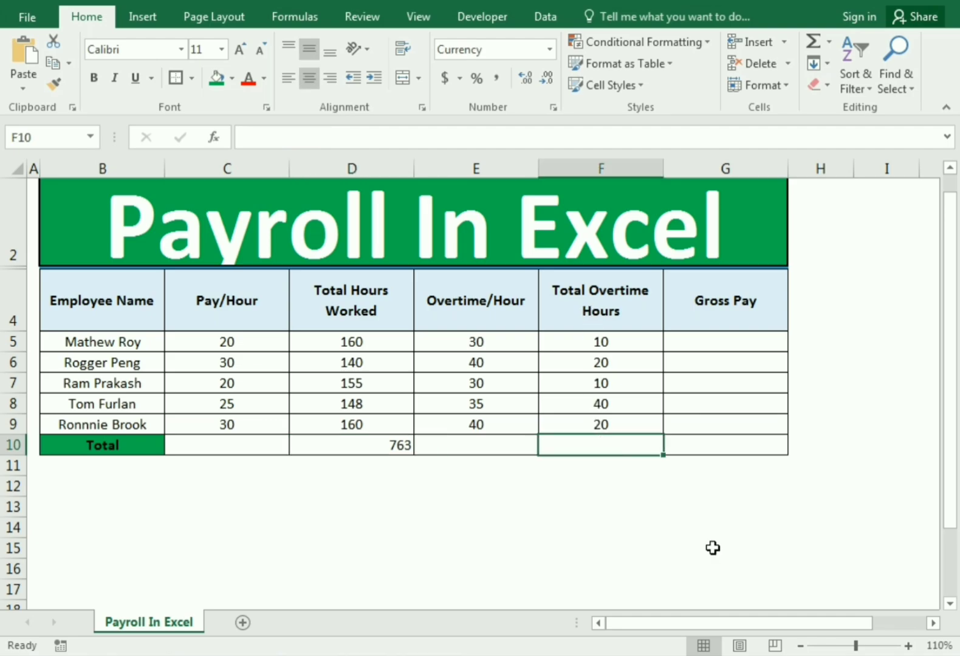
type("=")
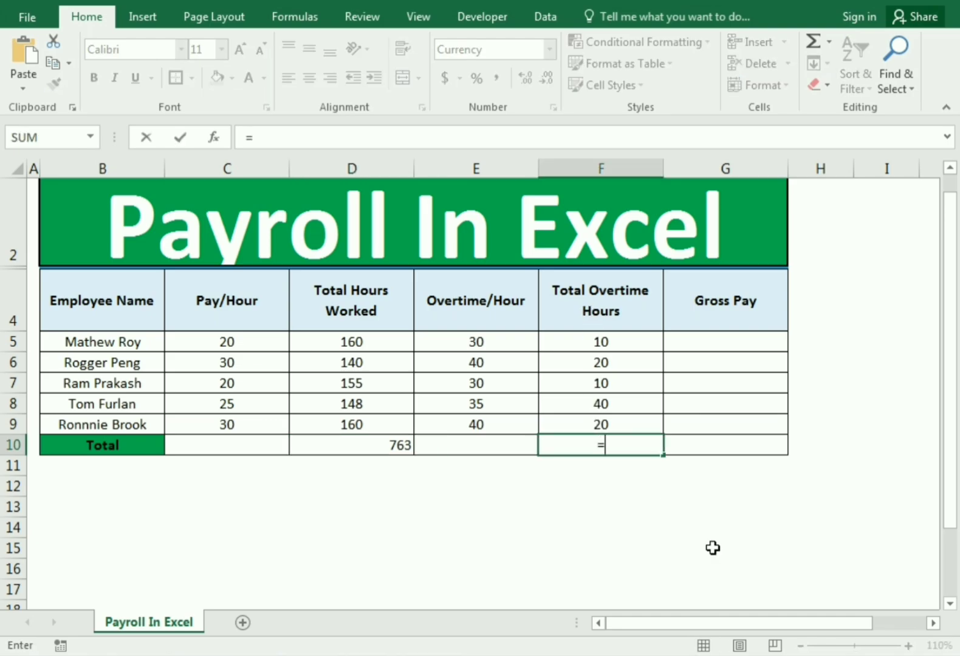
type("SUM(")
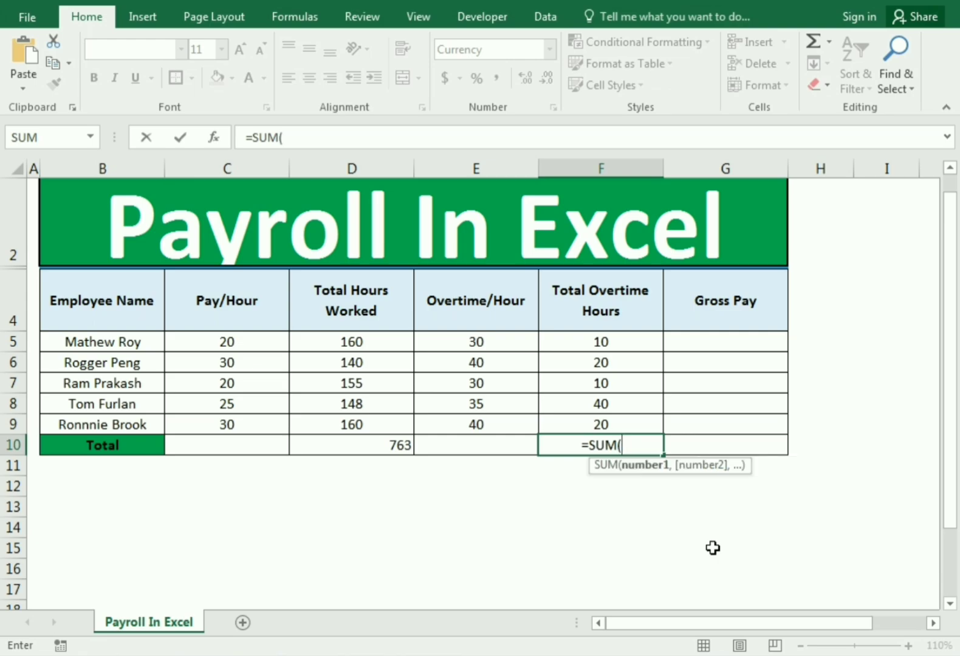
left_click_drag(609, 341, 611, 419)
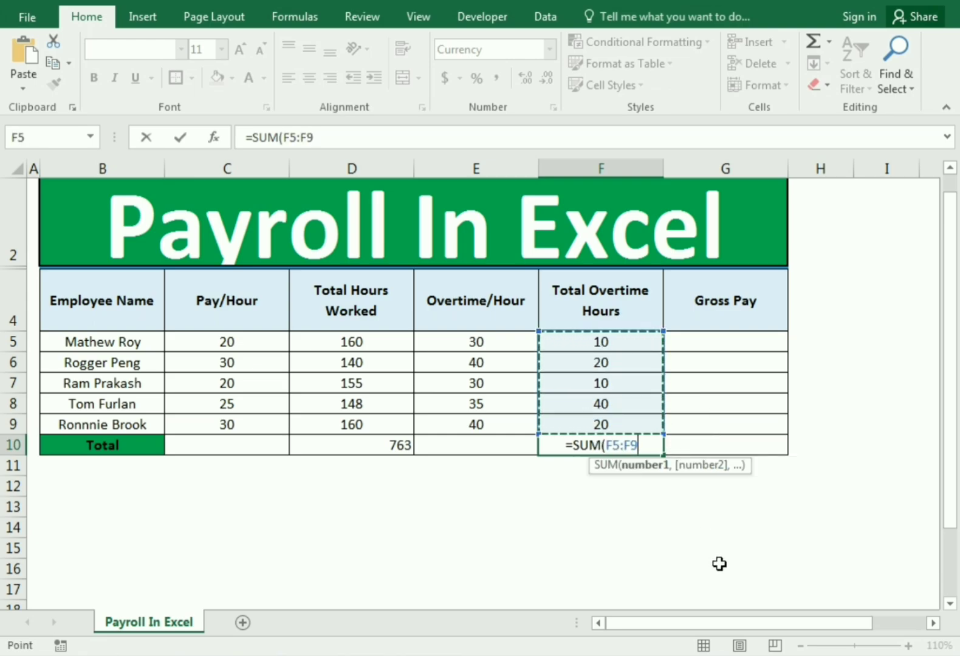
type(")")
key("Return")
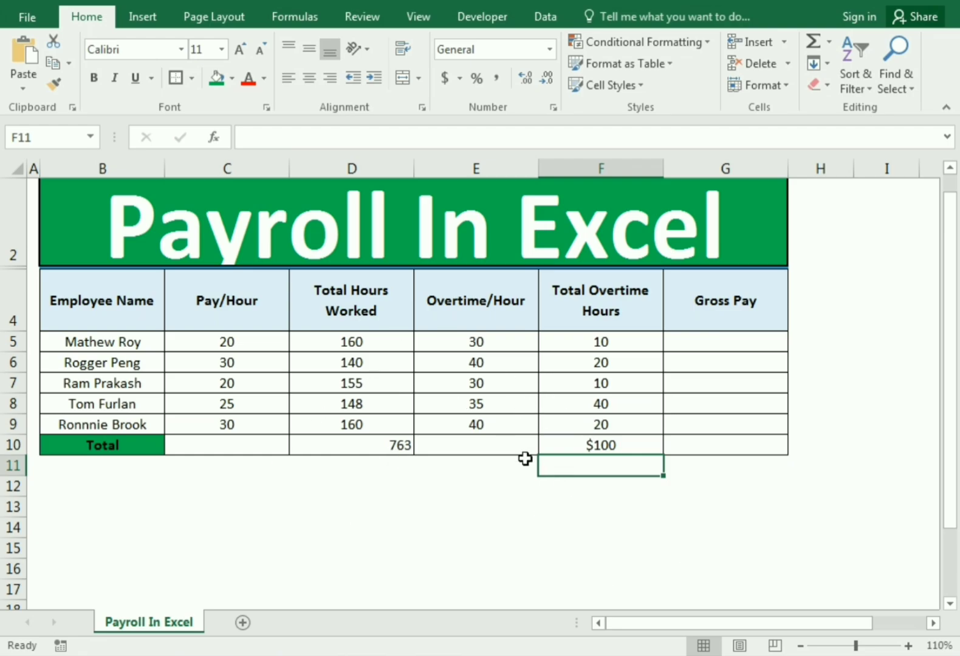
Step: Make the D10 total bold and centred, then copy that formatting to F10 with Format Painter
left_click(384, 448)
left_click(570, 446)
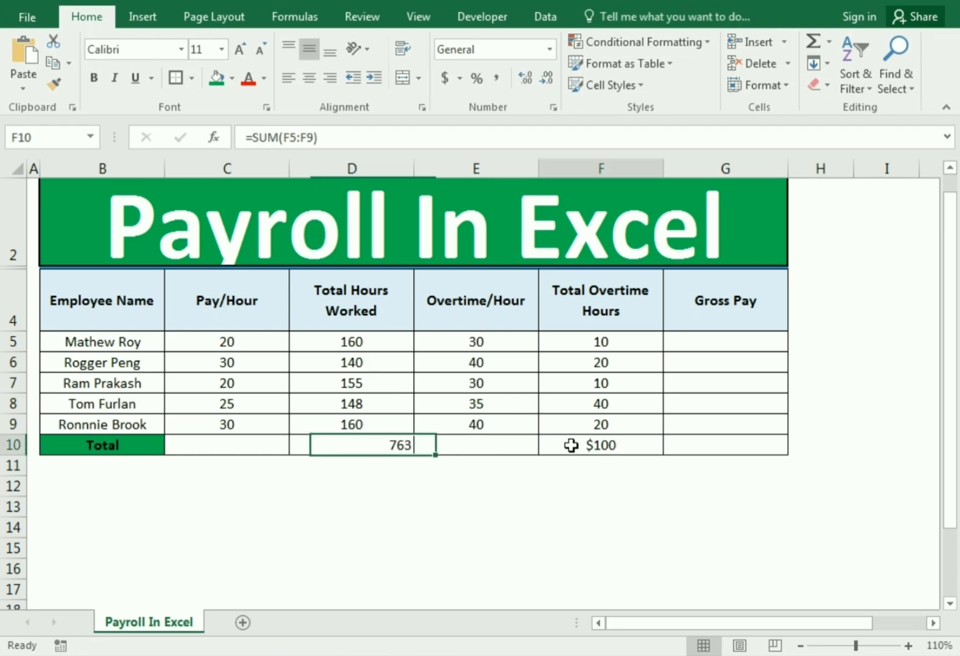
left_click(671, 504)
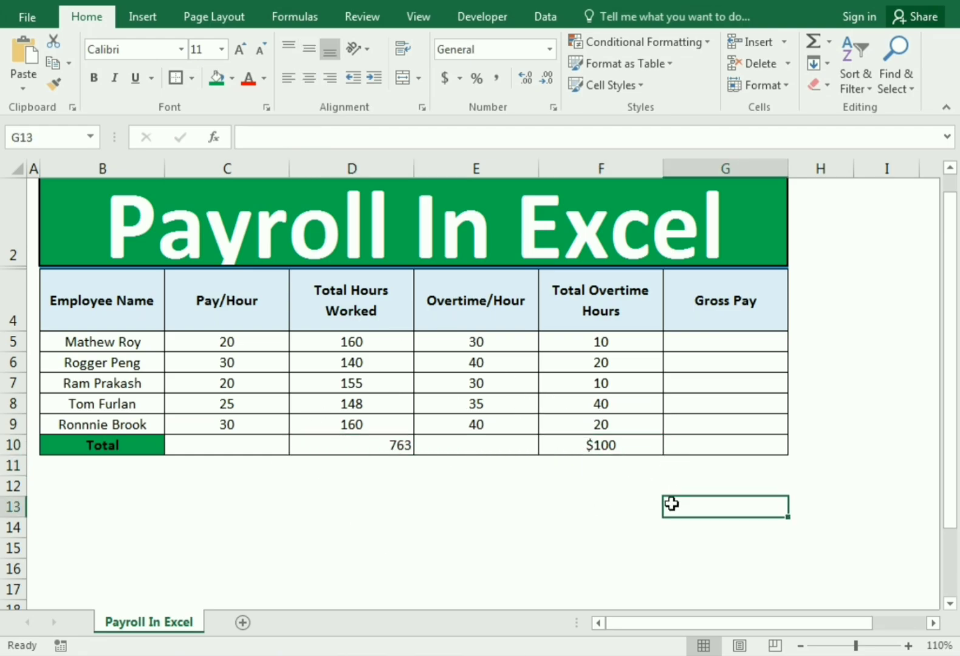
left_click(362, 447)
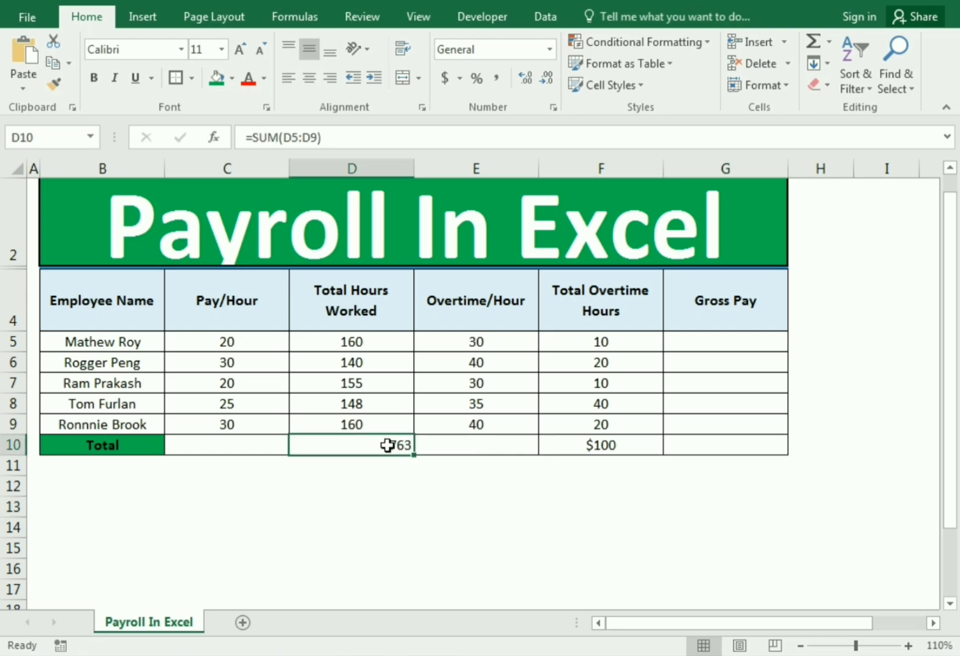
left_click(302, 72)
left_click(91, 79)
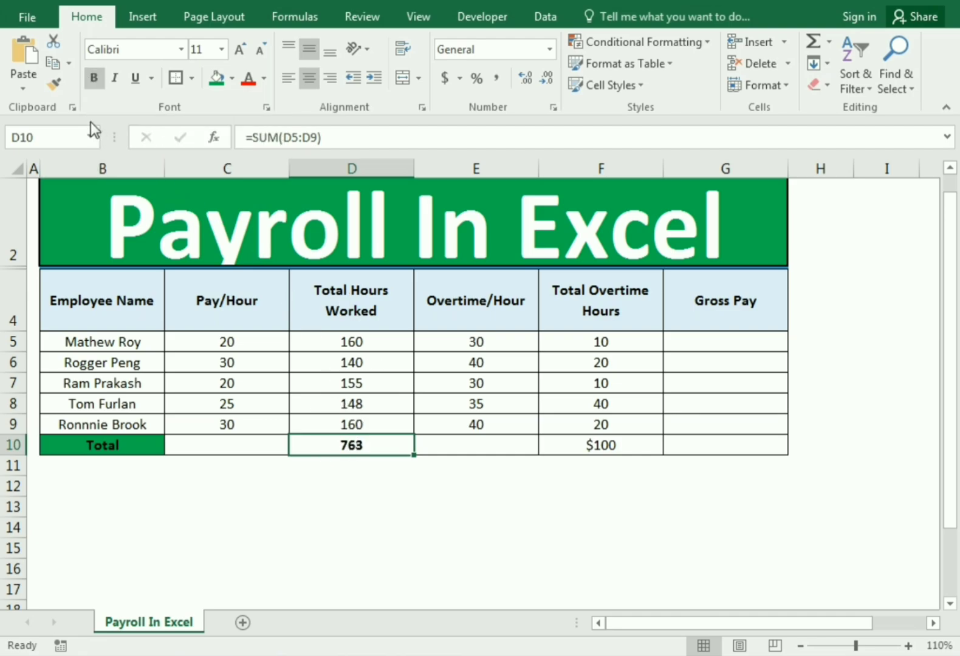
left_click(54, 87)
left_click(604, 445)
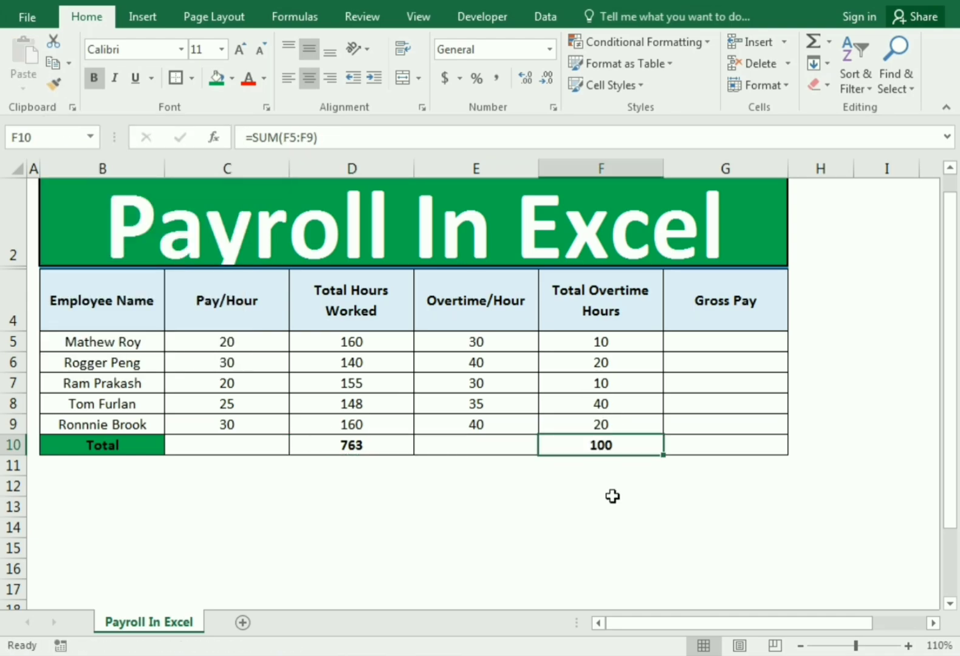
Step: Check the formatted totals in D10 and F10
left_click(614, 536)
left_click(592, 446)
left_click(338, 444)
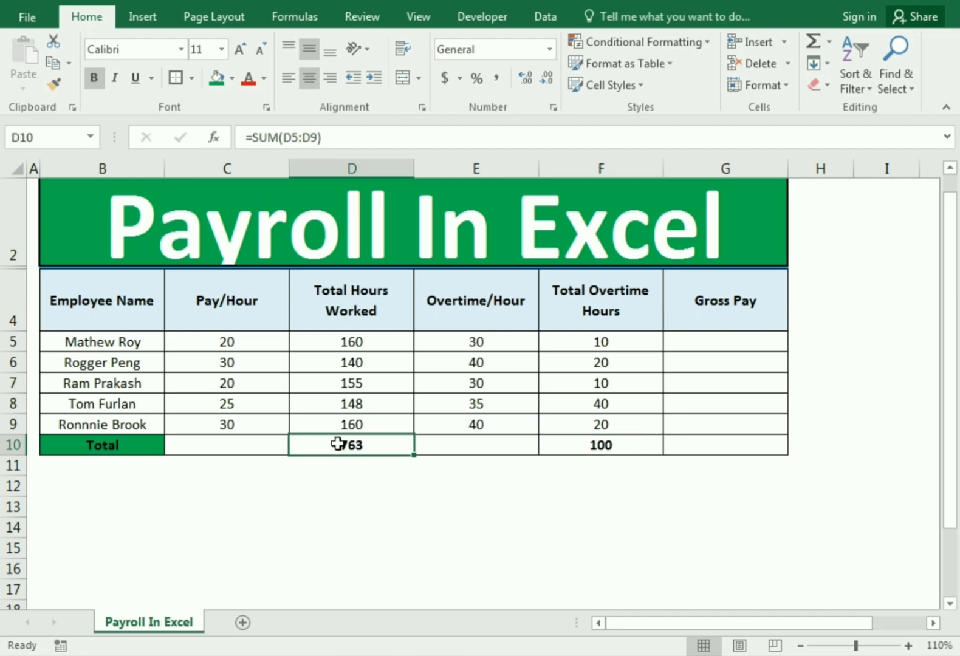
left_click(597, 447)
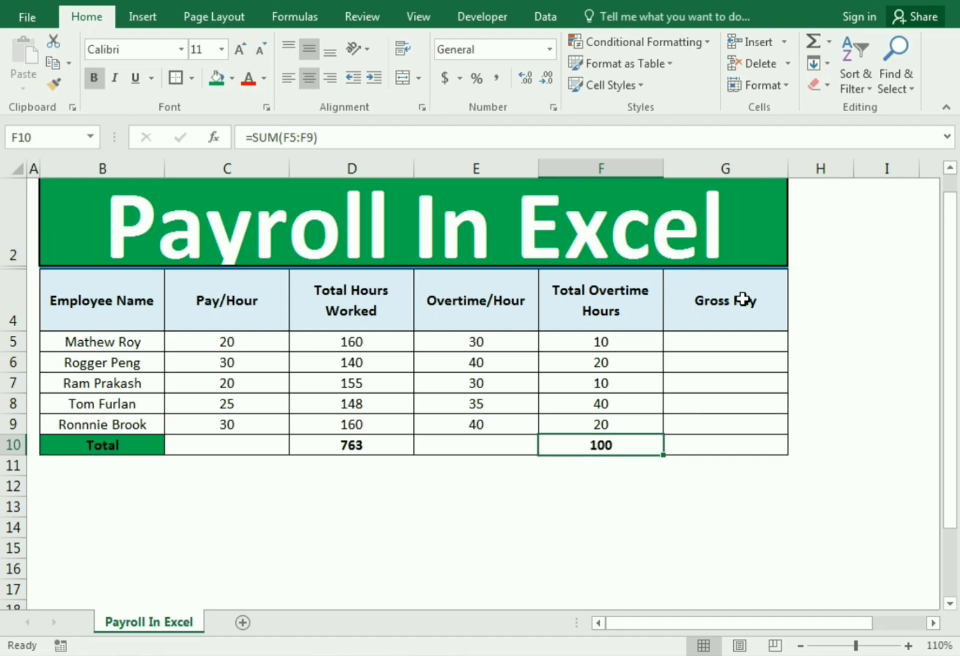
left_click(718, 341)
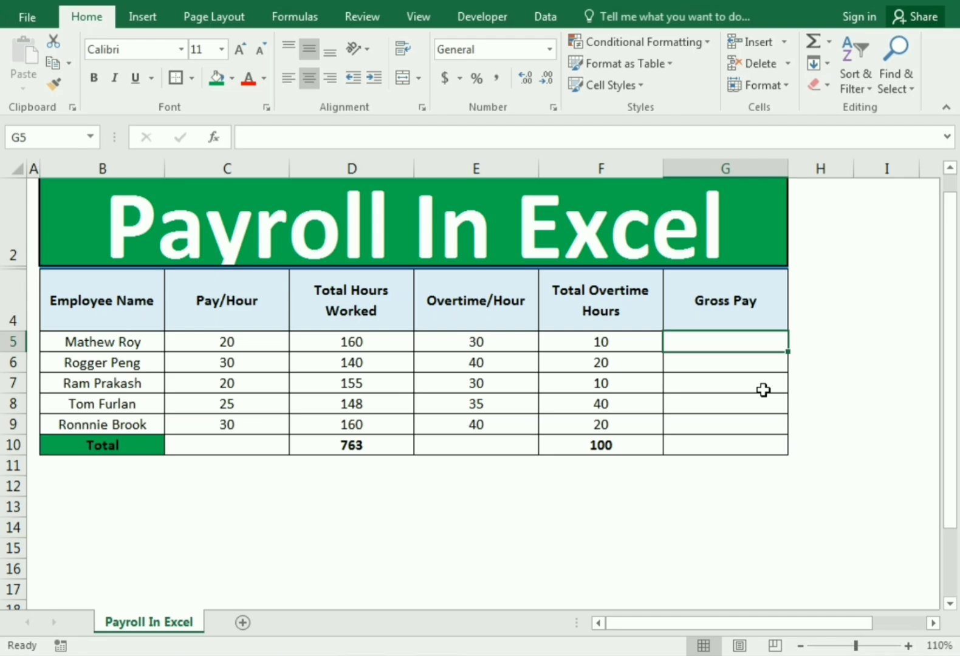
Step: Enter =(Emp_ID*D5)+(E5*F5) in G5, giving a gross pay of 3500
type("=")
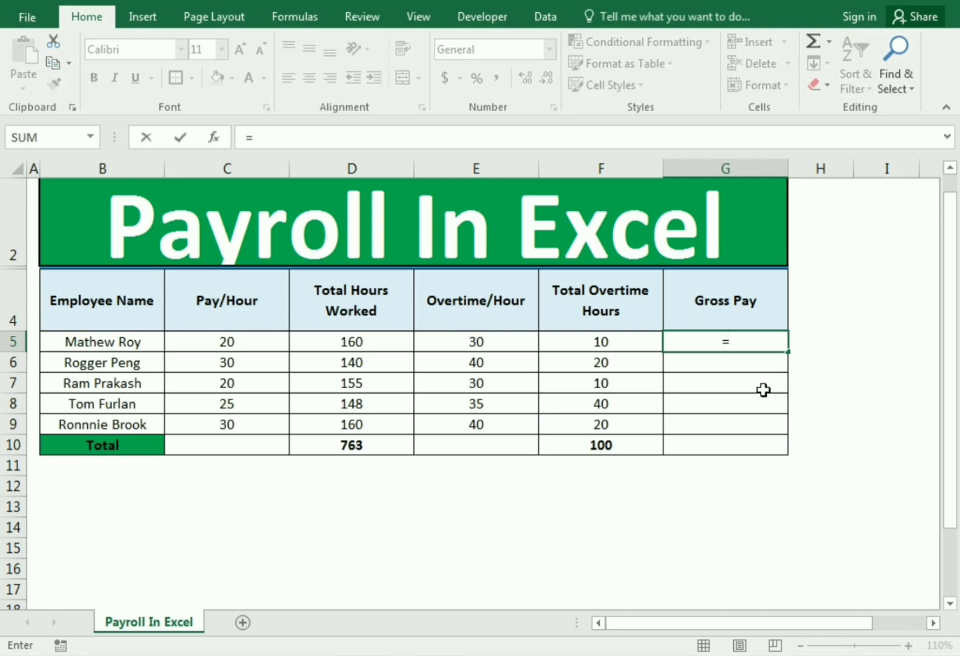
type("(")
left_click(225, 342)
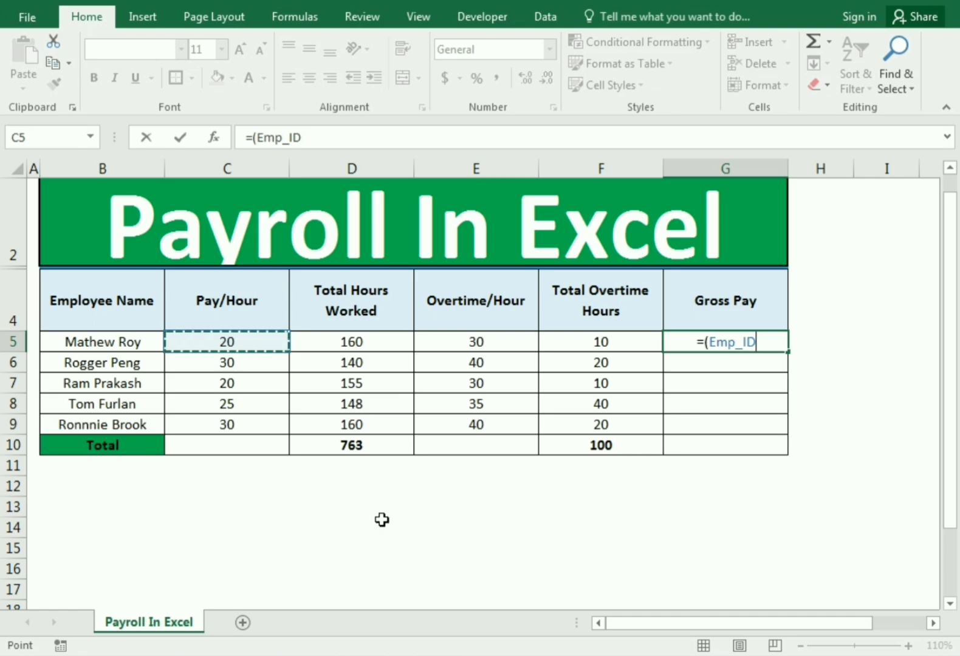
type("*")
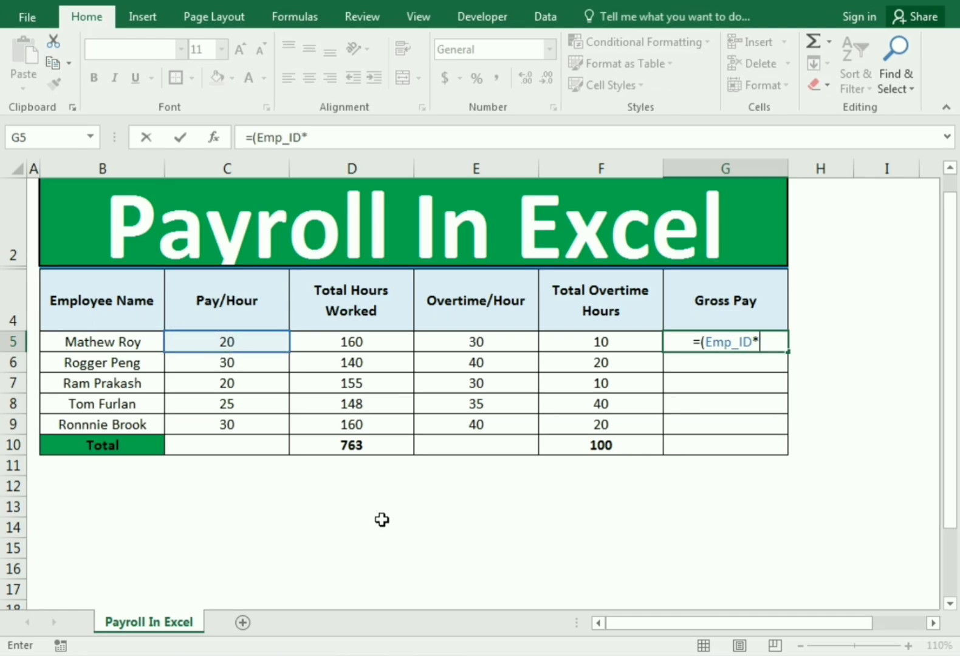
left_click(360, 342)
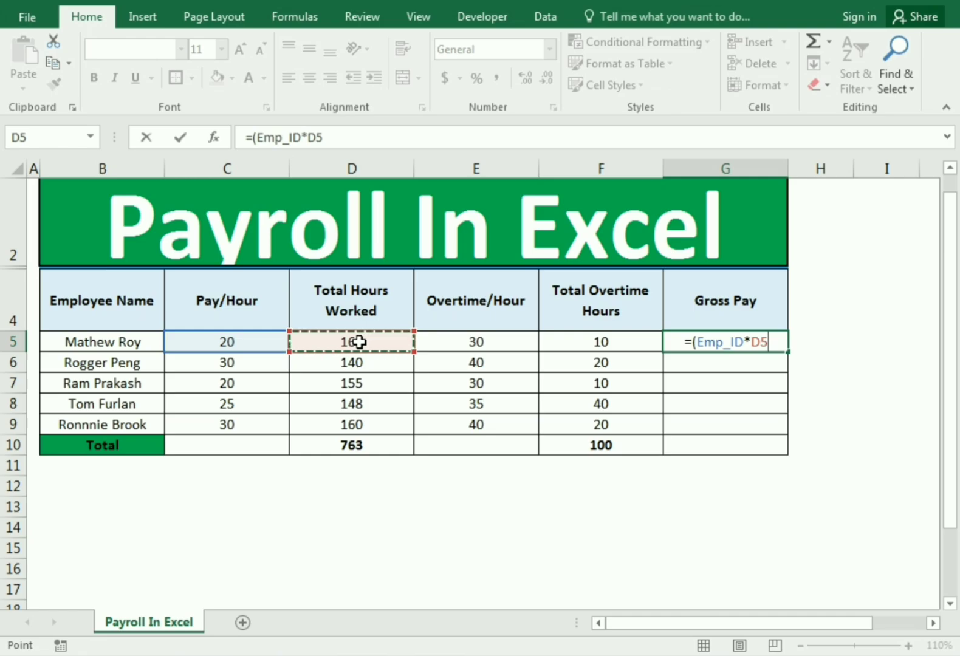
type(")")
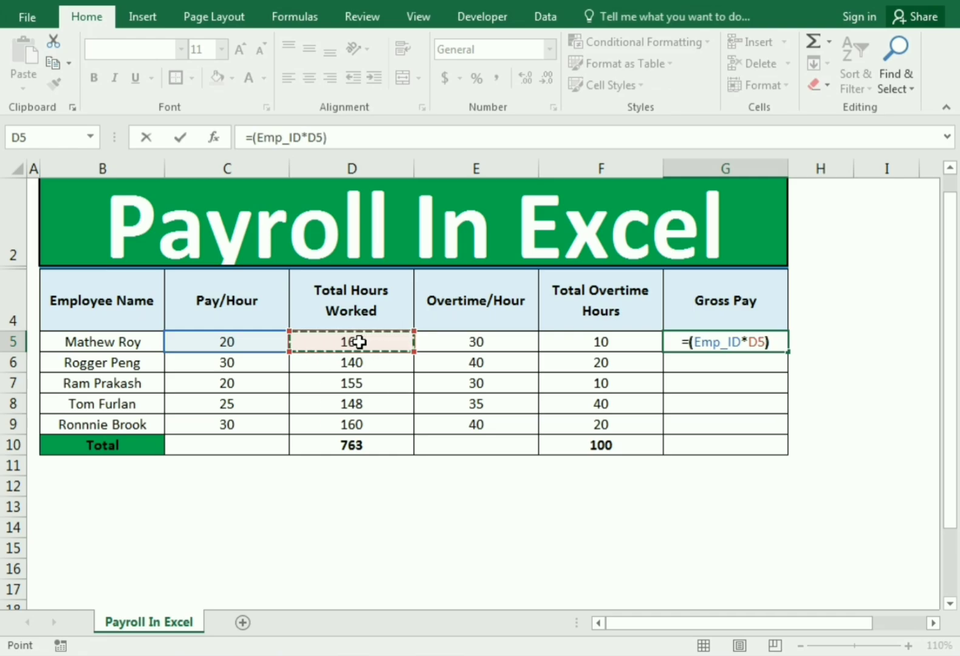
type("+(")
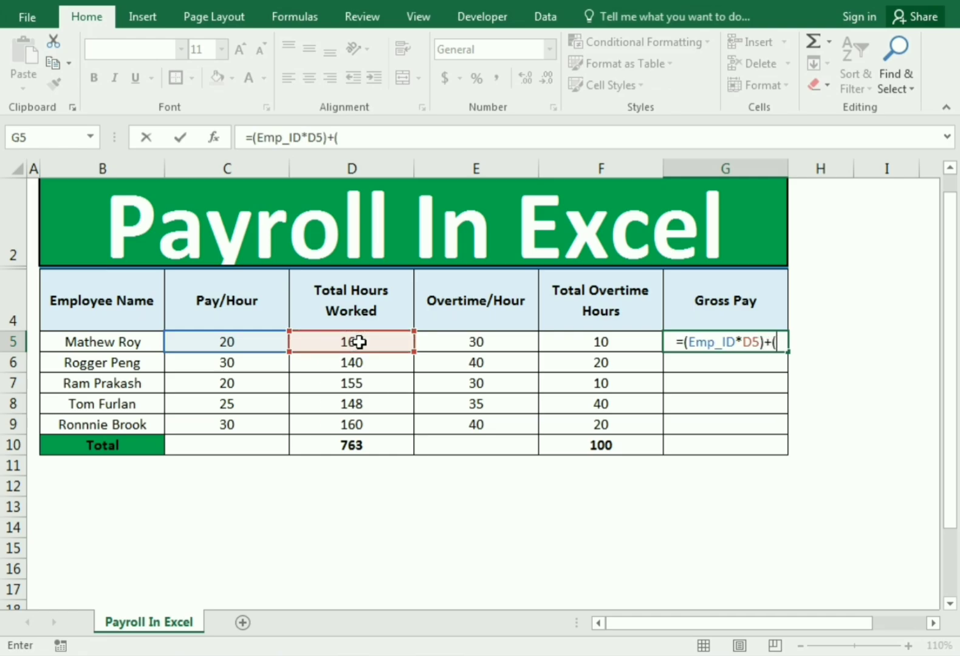
left_click(460, 340)
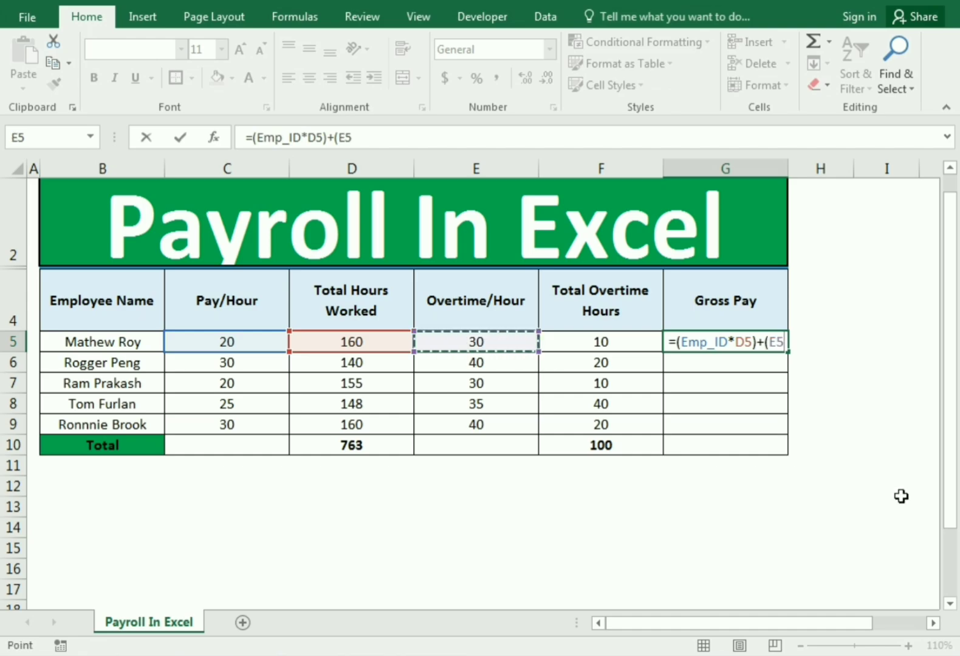
type("*")
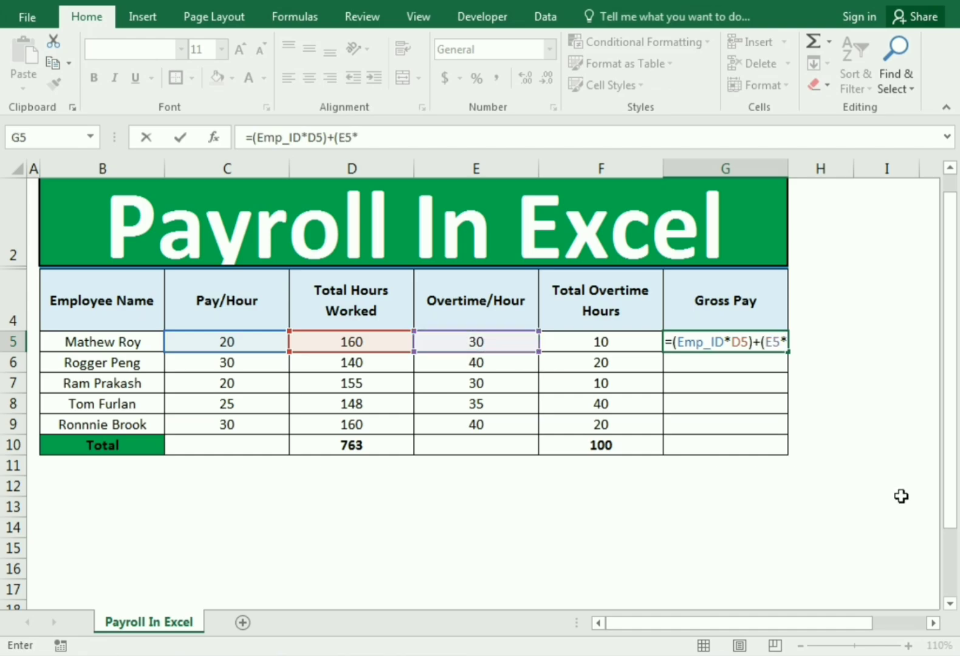
left_click(612, 340)
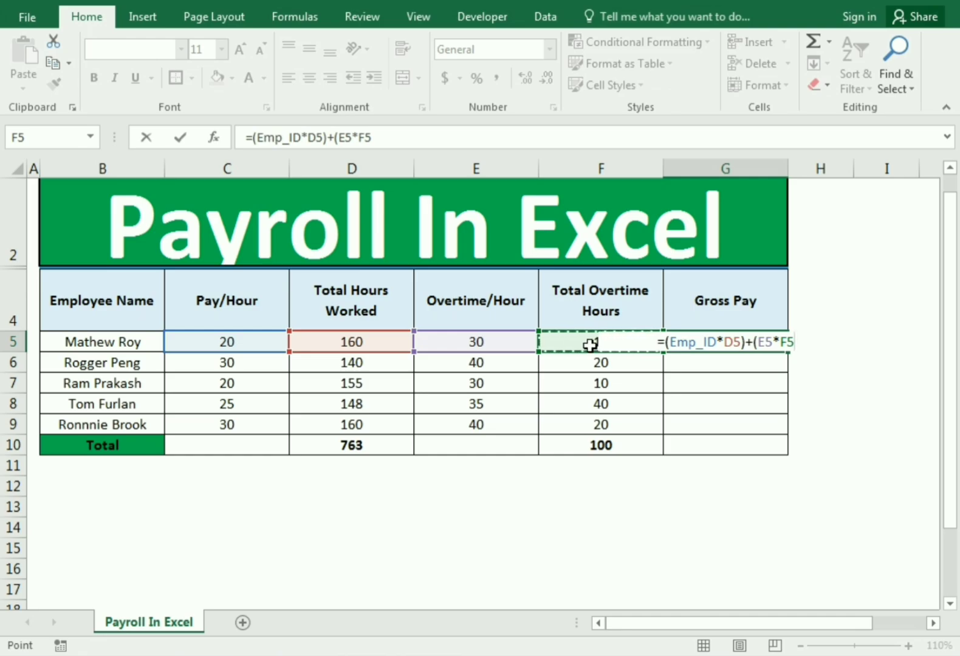
type(")")
key("Return")
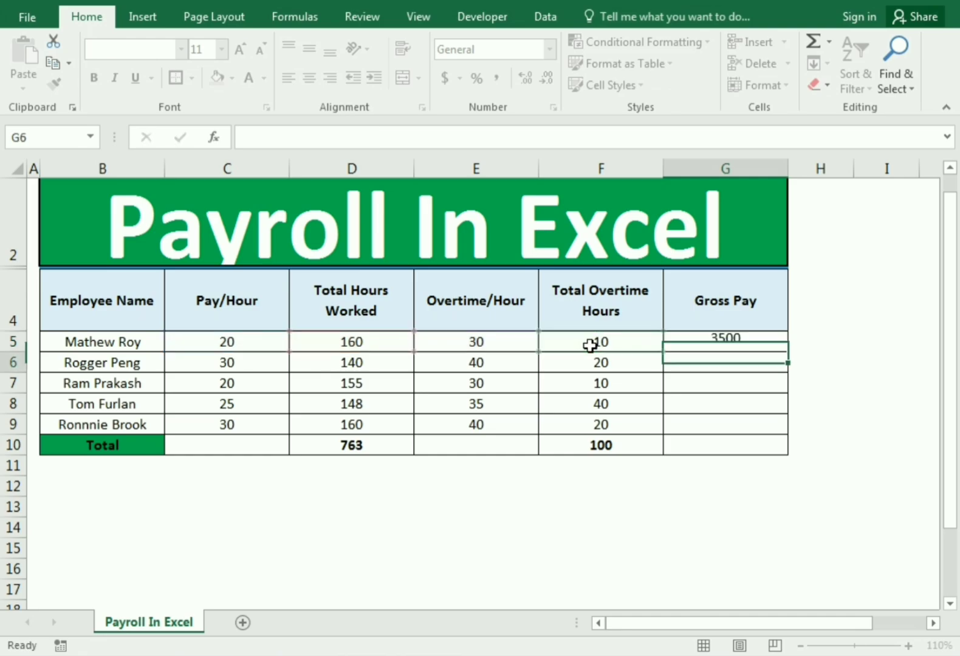
left_click(704, 344)
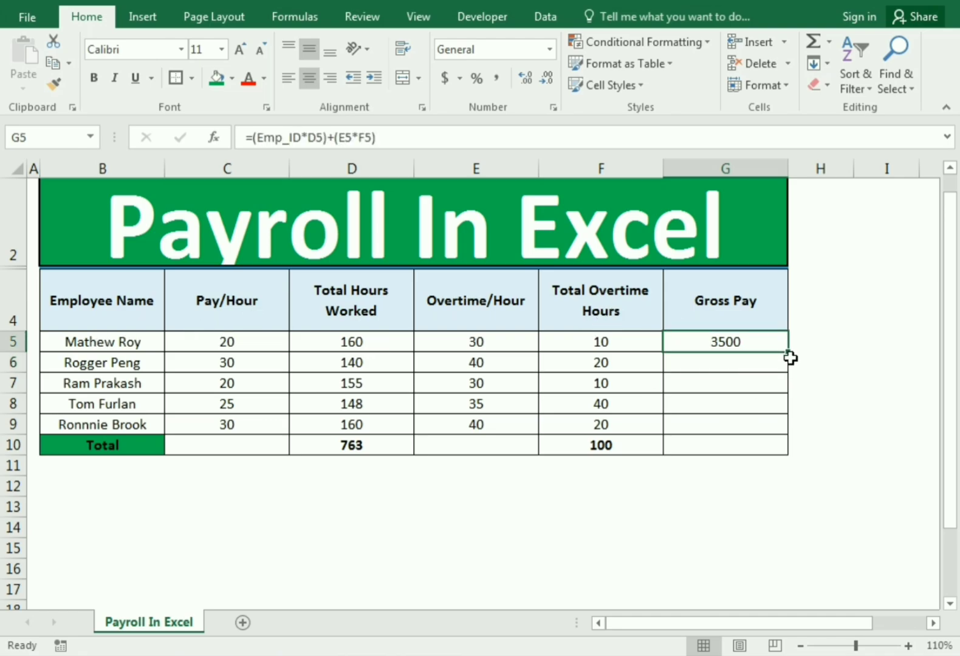
Step: Fill the G5 formula down to G9, giving 3600, 3400, 4360 and 4000
left_click_drag(788, 352, 793, 436)
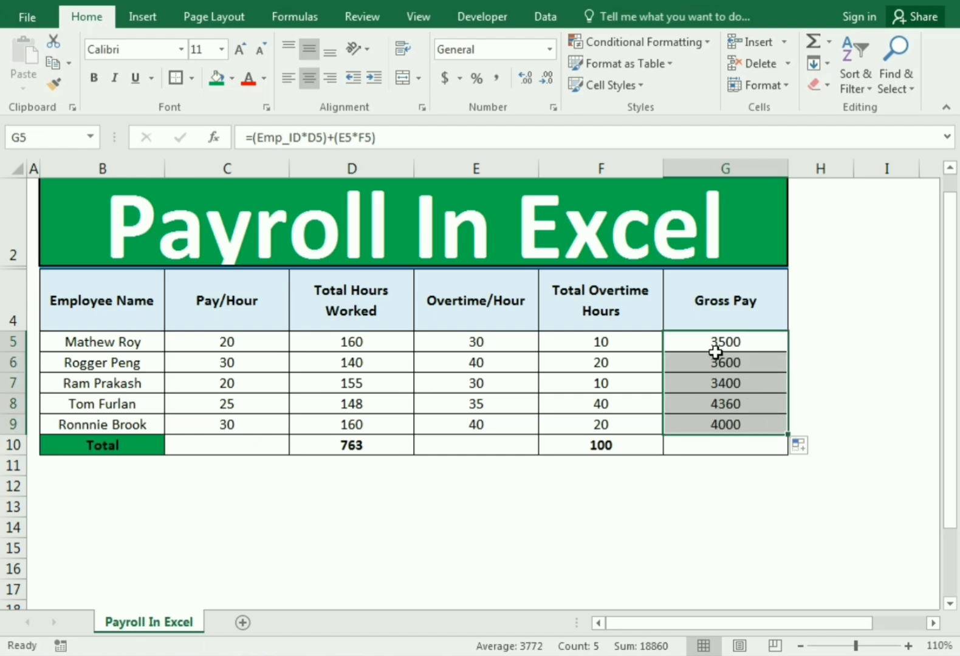
Step: Format G5:G9 as Currency with 0 decimal places
right_click(686, 339)
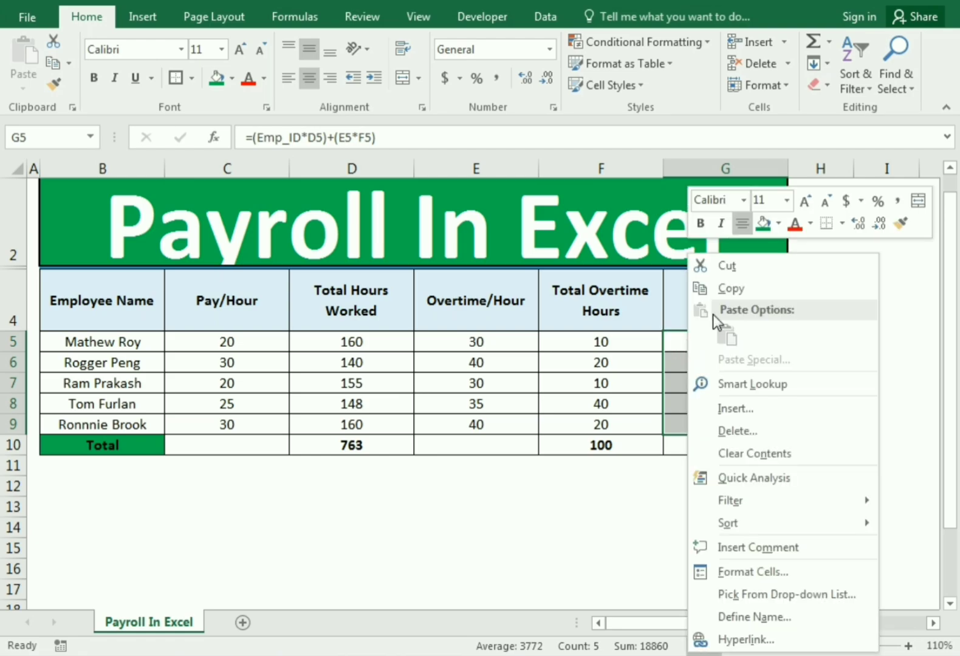
left_click(754, 575)
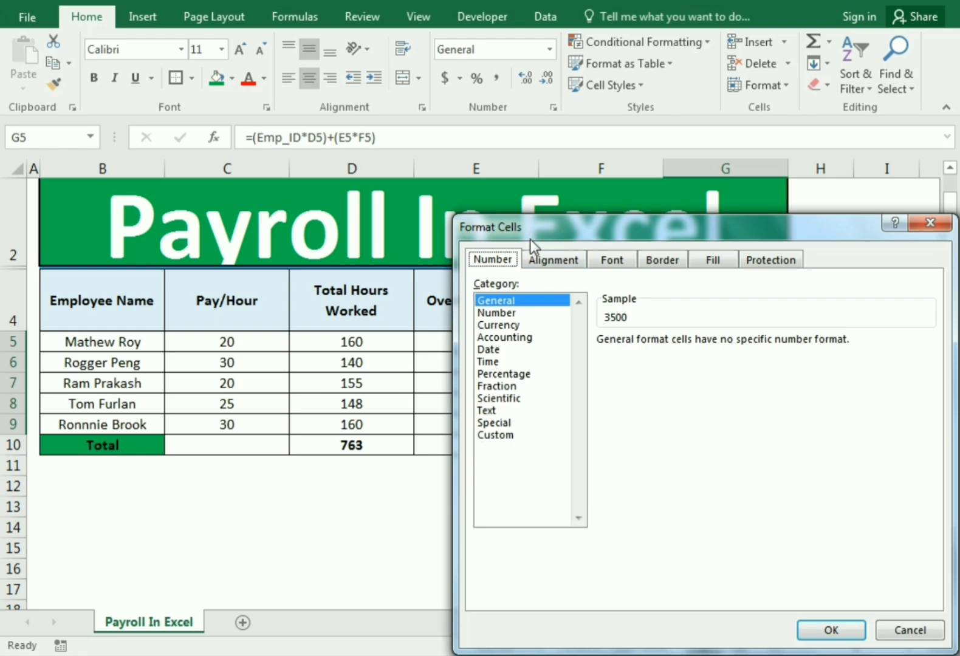
left_click_drag(530, 240, 145, 201)
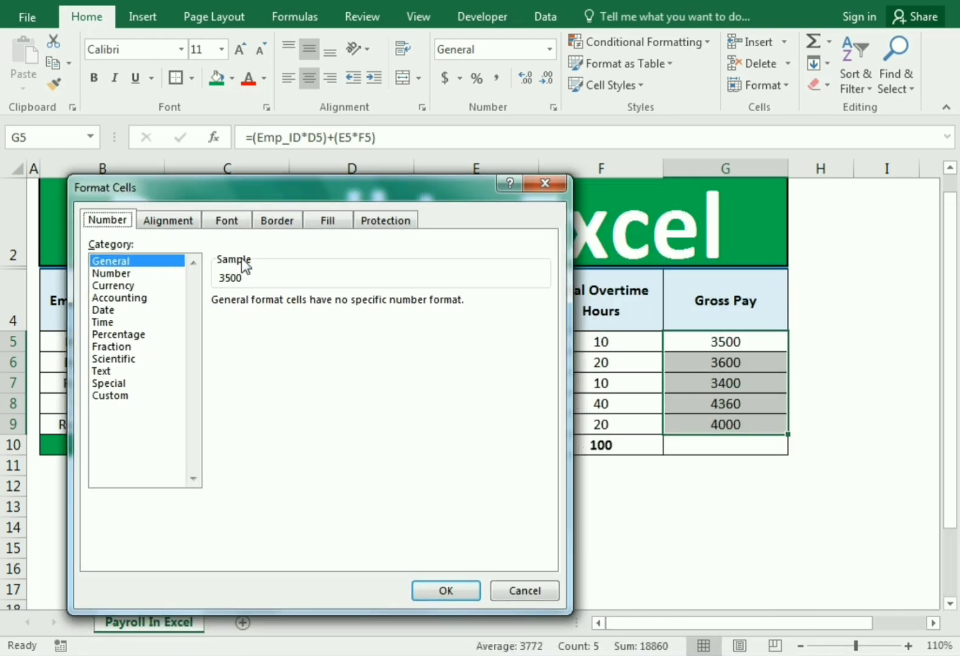
left_click(108, 287)
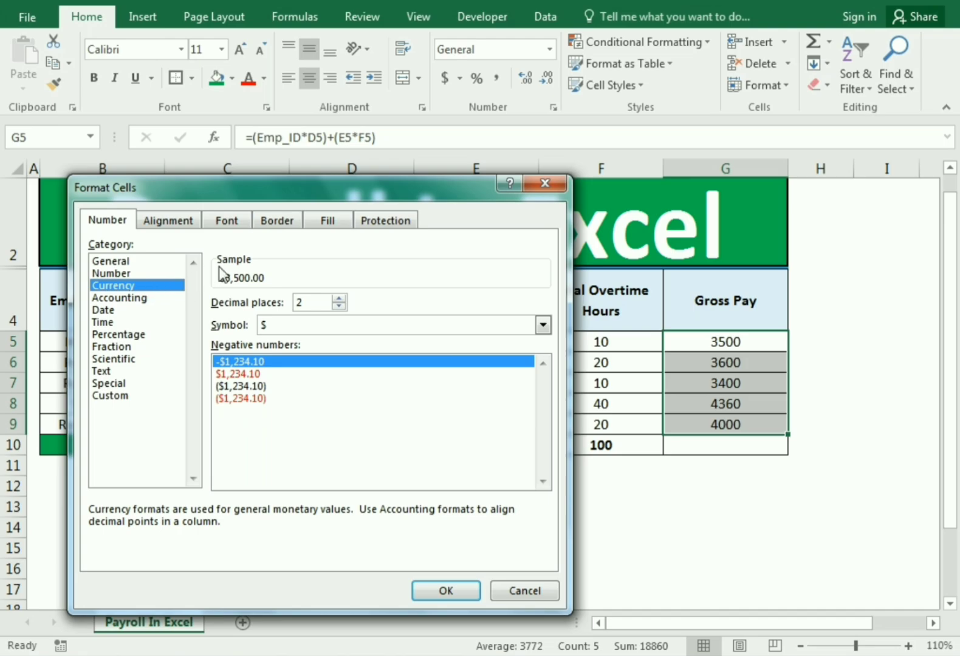
left_click(340, 305)
left_click(340, 308)
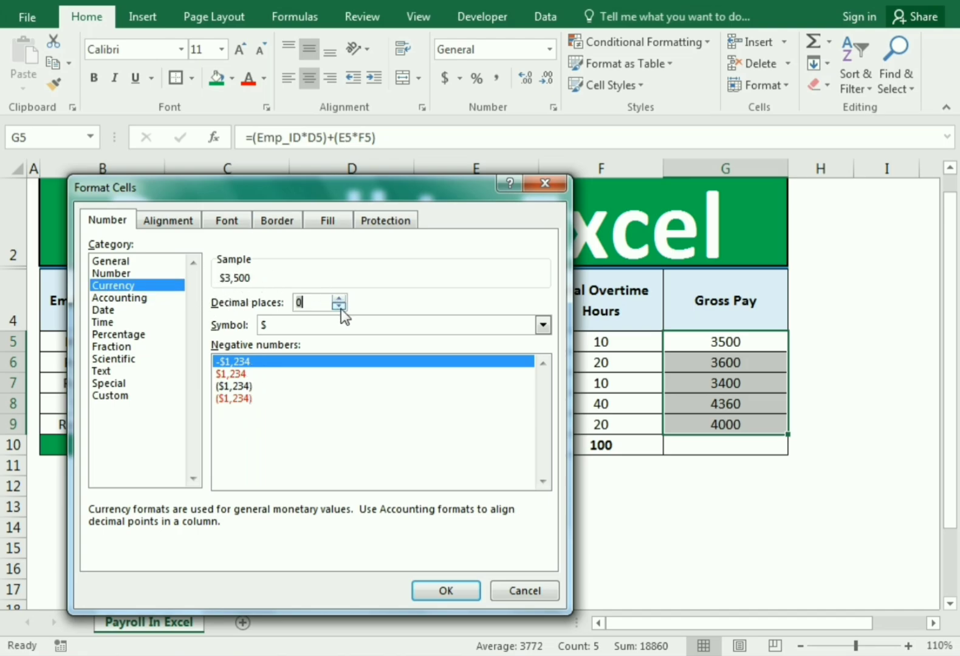
left_click(234, 373)
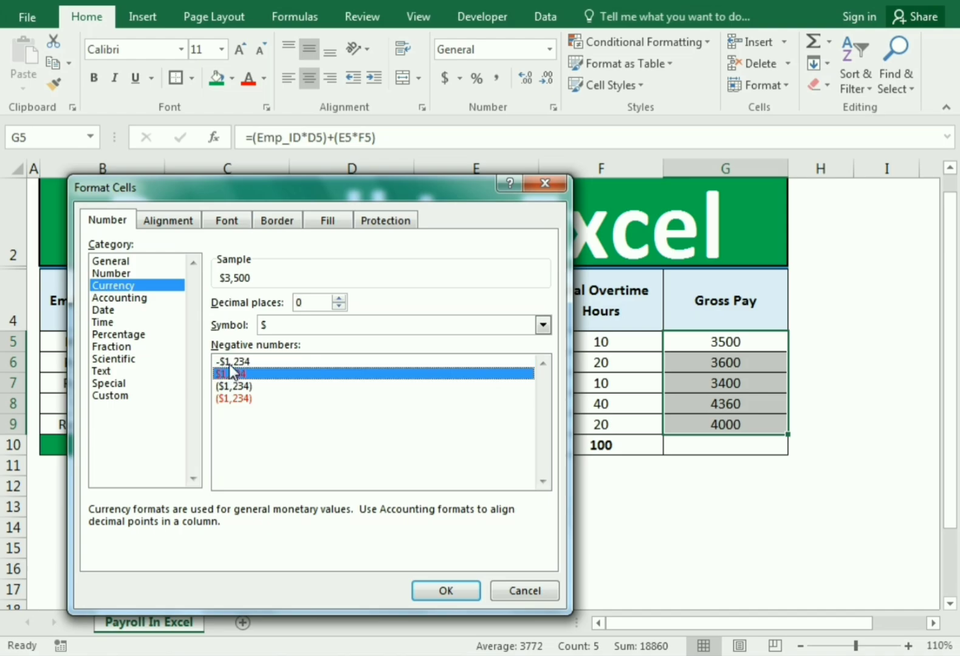
left_click(232, 364)
left_click(465, 590)
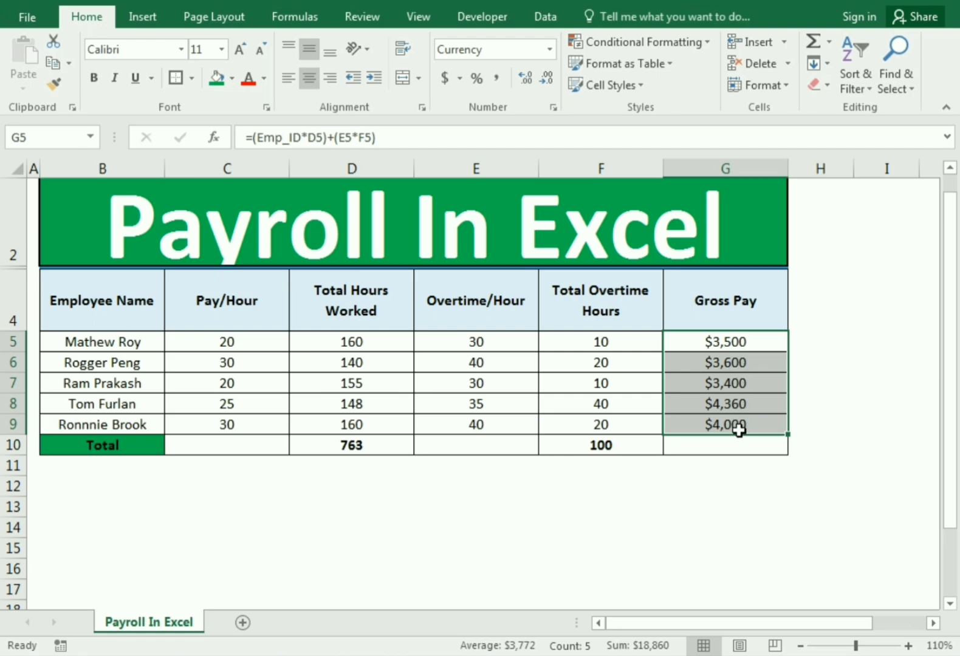
Step: Enter =SUM(G5:G9) in G10 for a $18,860 gross pay total
left_click(734, 447)
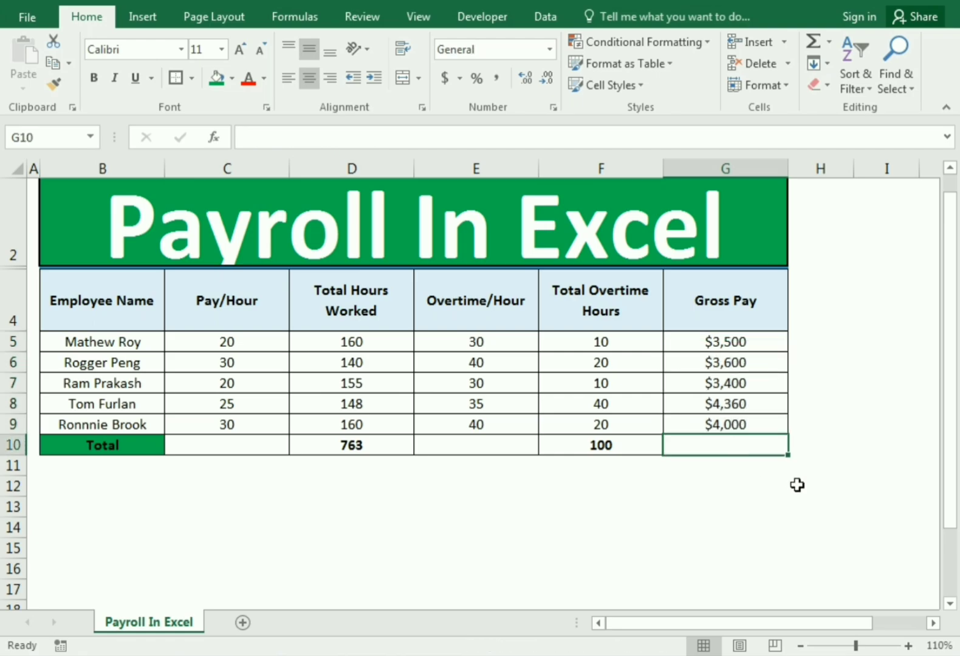
type("=")
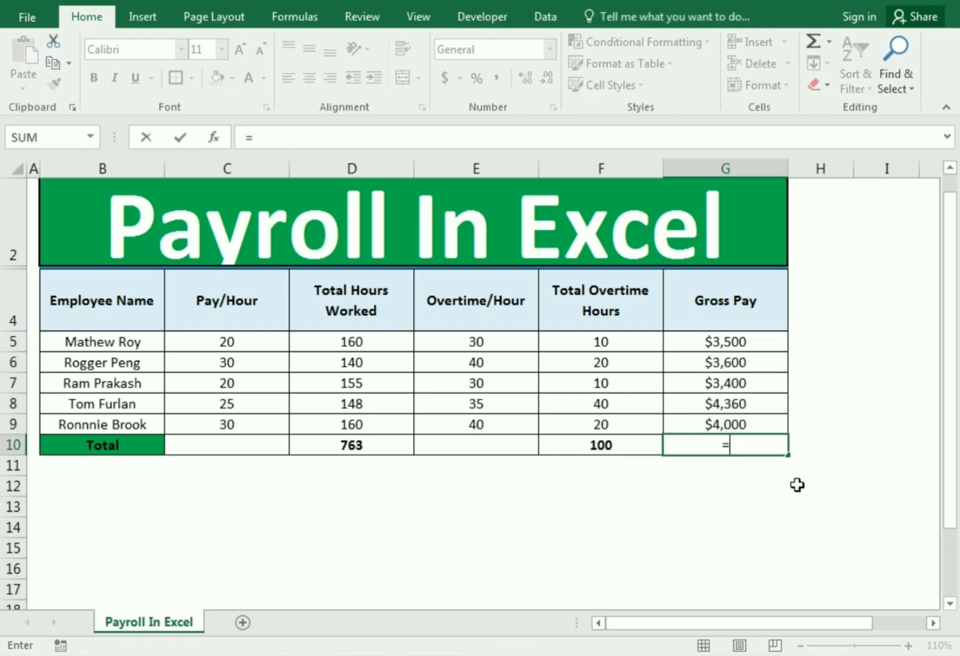
type("SUM(")
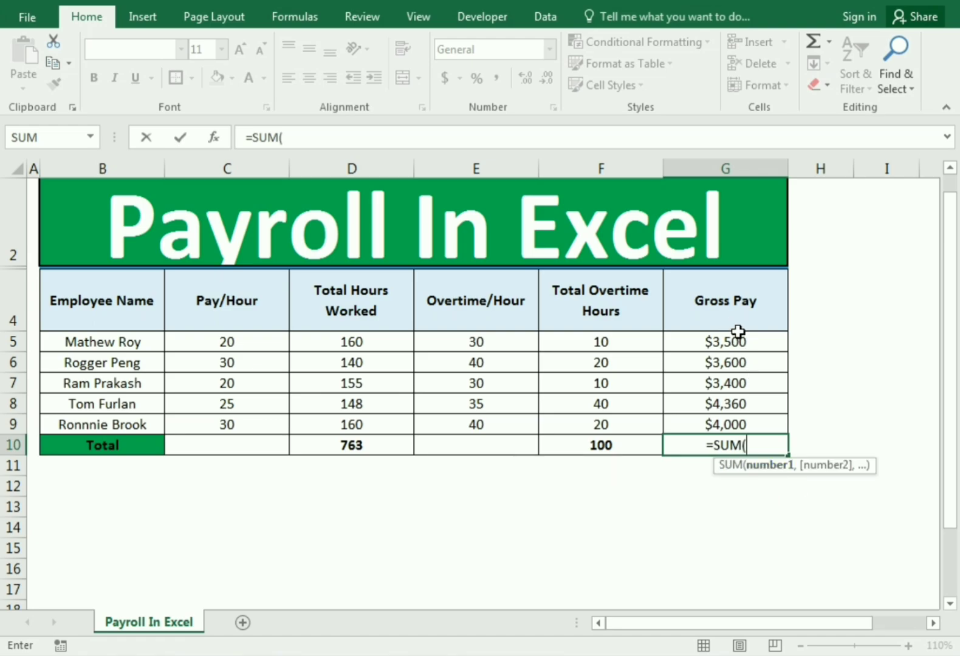
left_click_drag(738, 341, 737, 424)
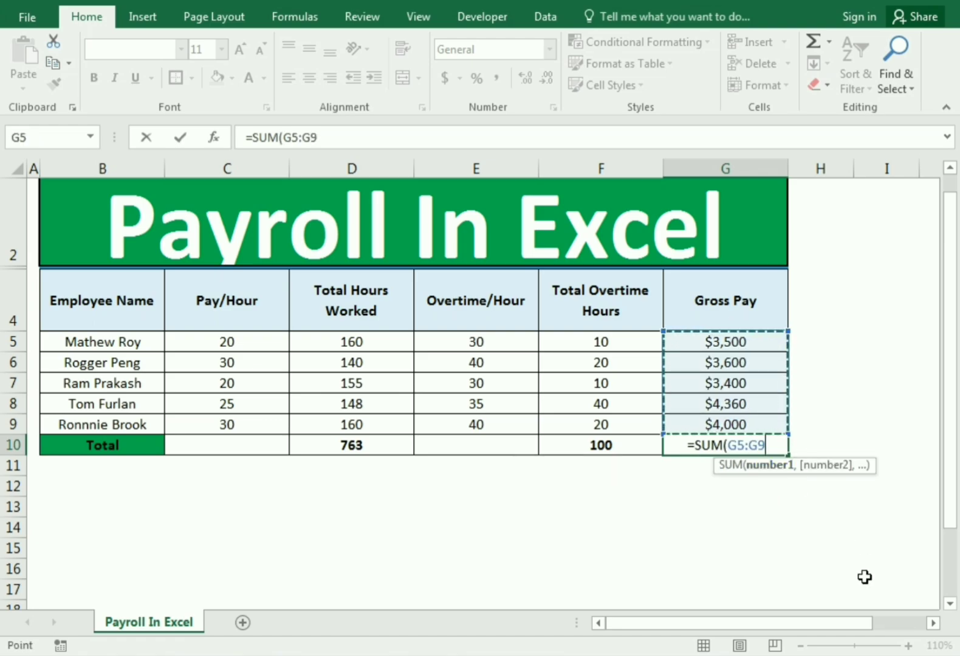
type(")")
key("Return")
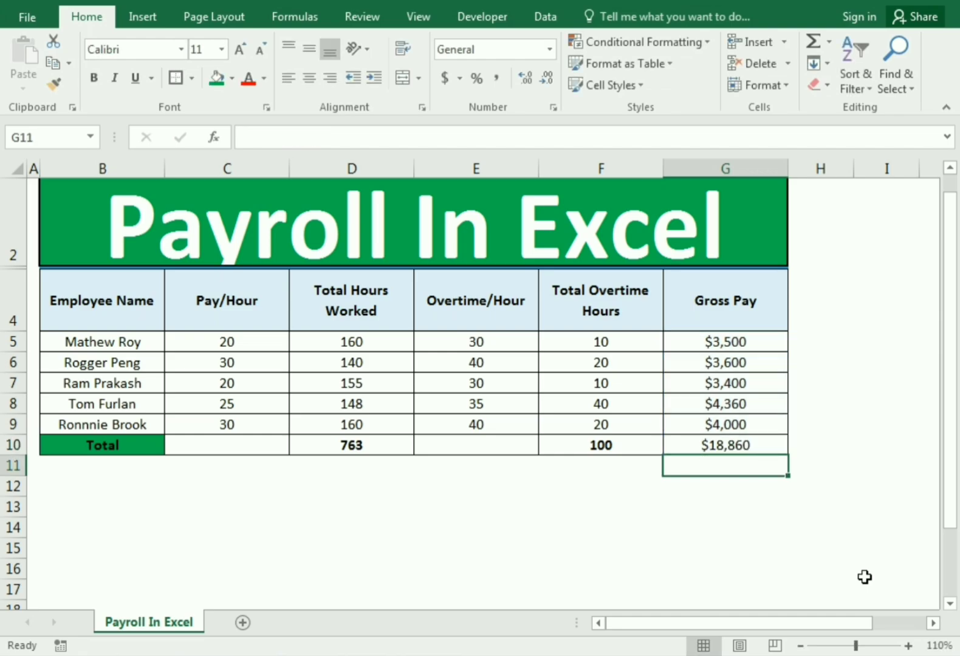
key("Up")
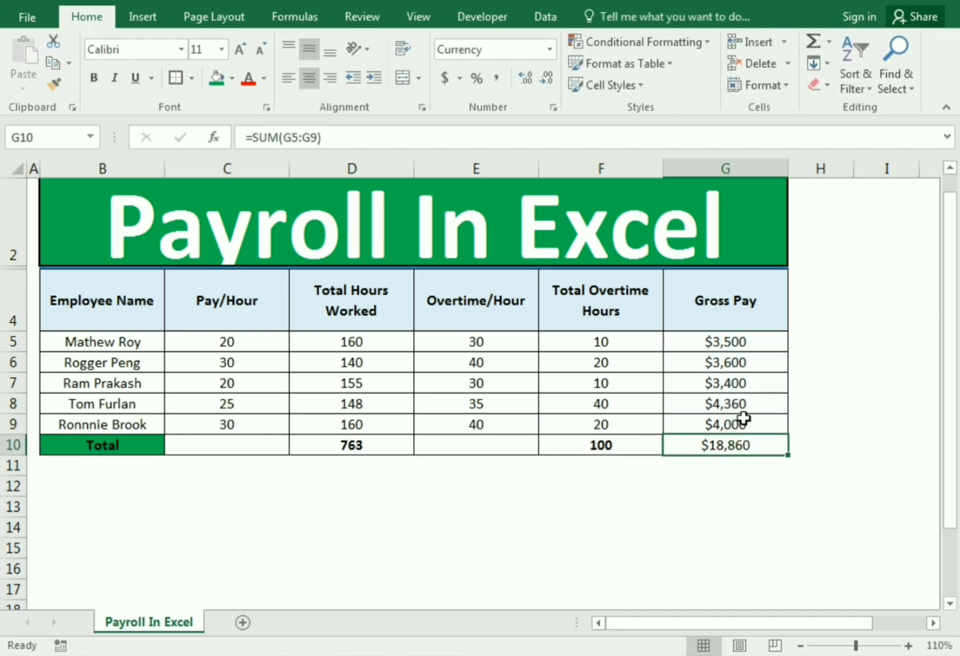
Step: Give the G10 grand total a green fill and bold text
left_click(233, 84)
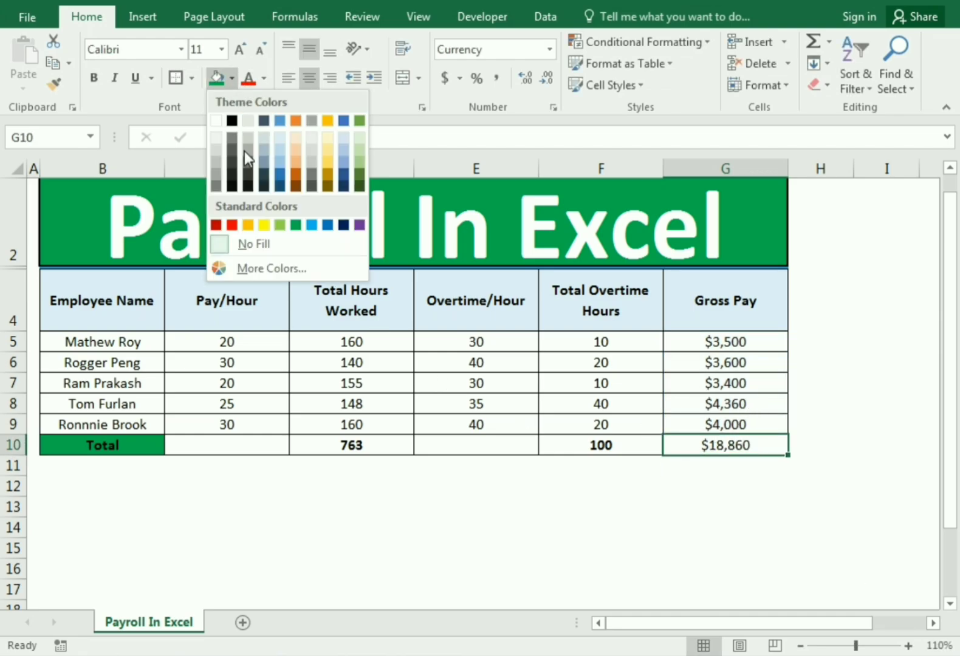
left_click(300, 223)
left_click(94, 77)
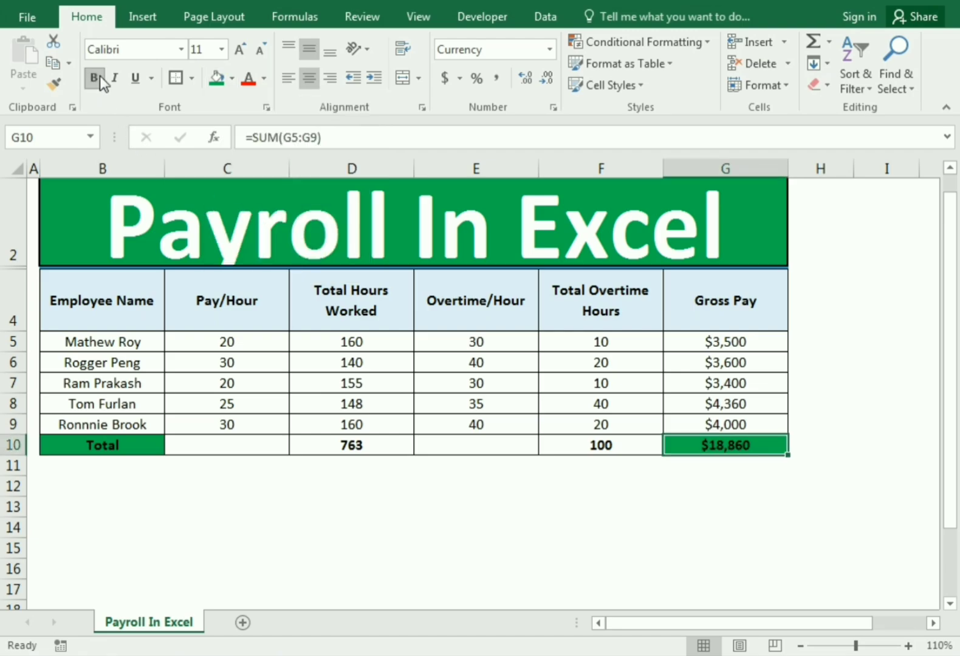
left_click(685, 518)
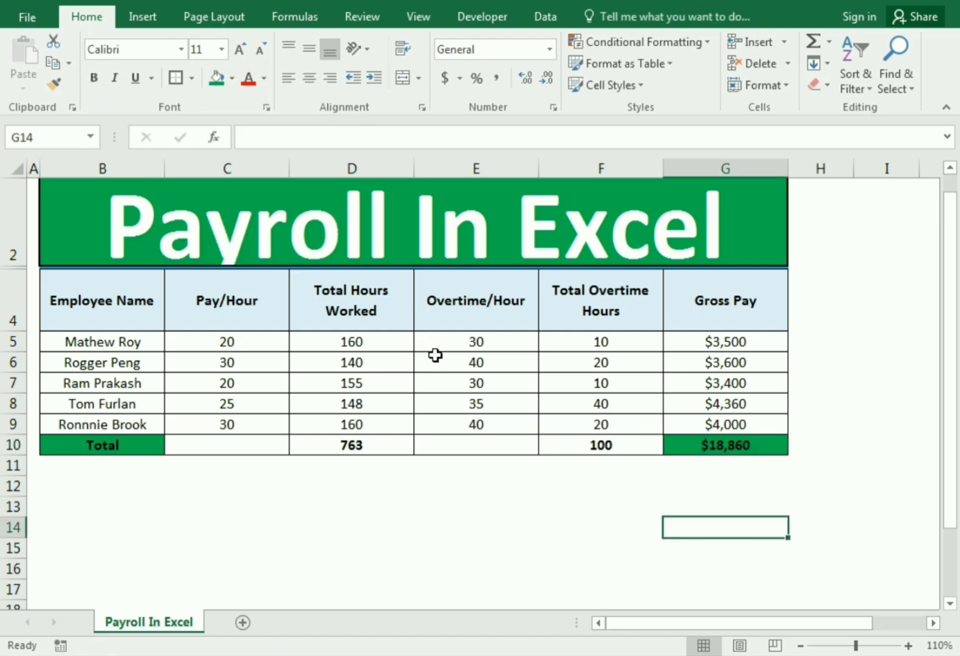
Step: Test a pay rate of 25 in C5, then restore it to 20
left_click(215, 340)
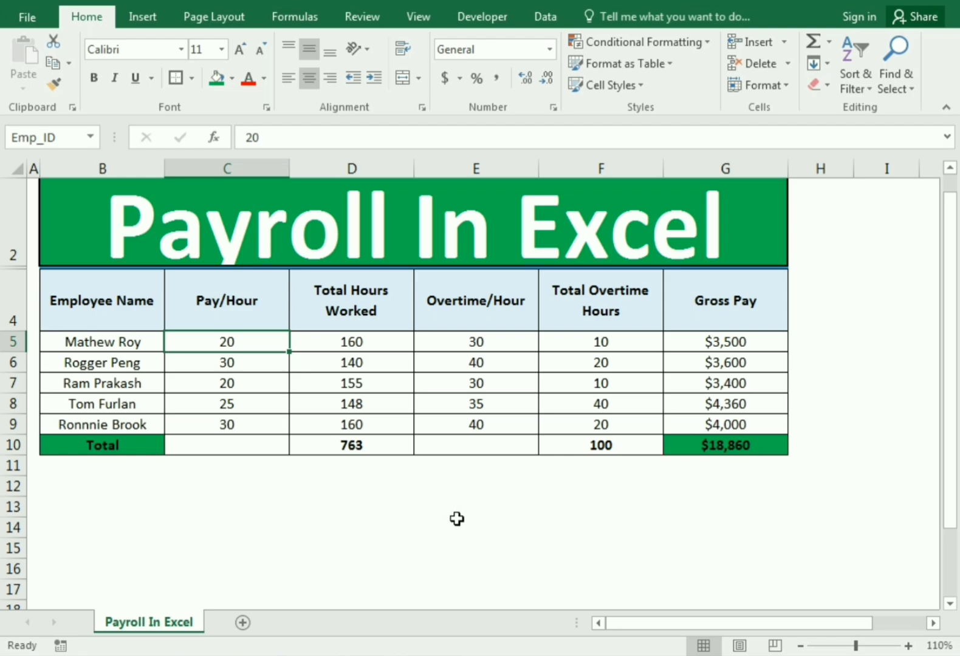
type("25")
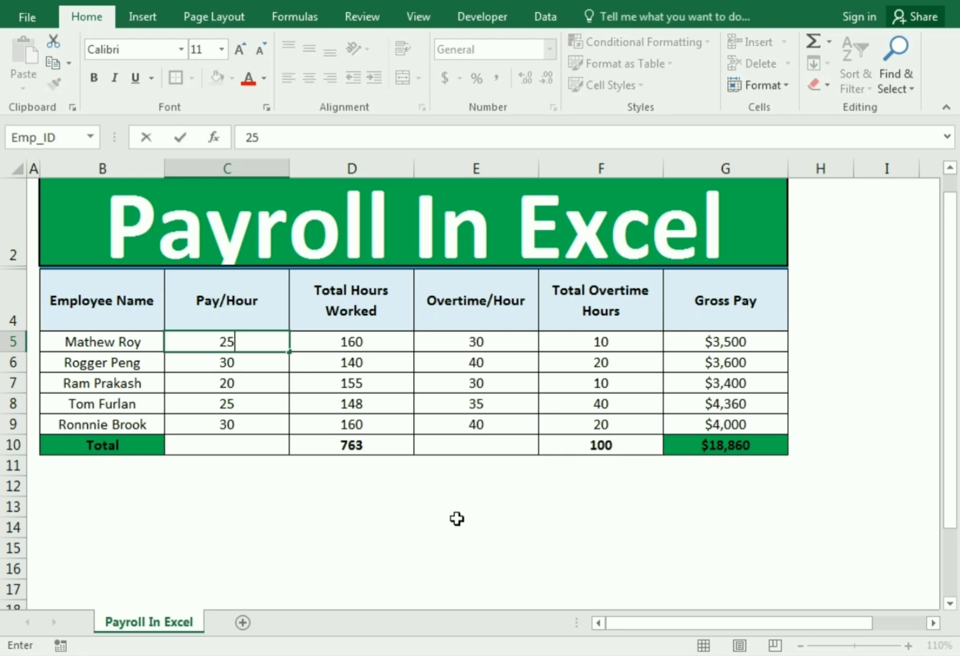
key("Return")
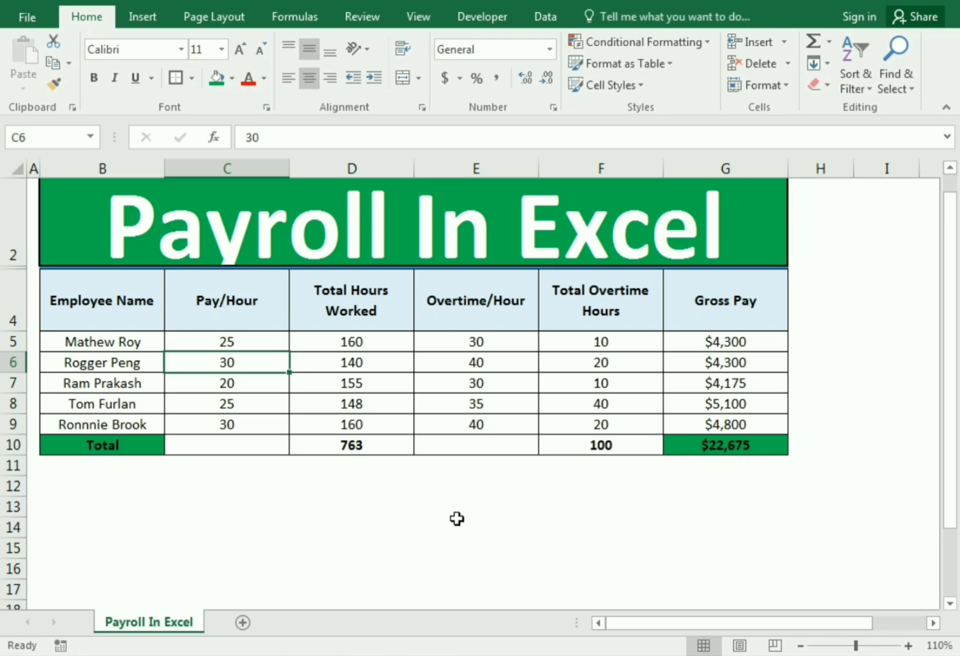
key("Up")
type("20")
key("Return")
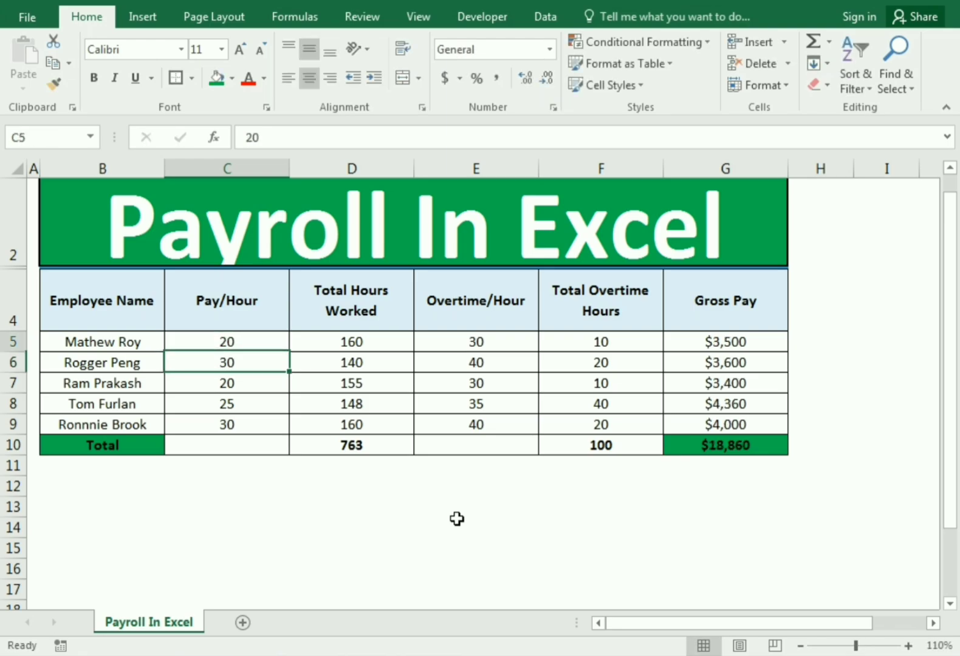
Step: Change the first employee's overtime rate in E5 to 15
key("Right")
key("Right")
key("Right")
key("Left")
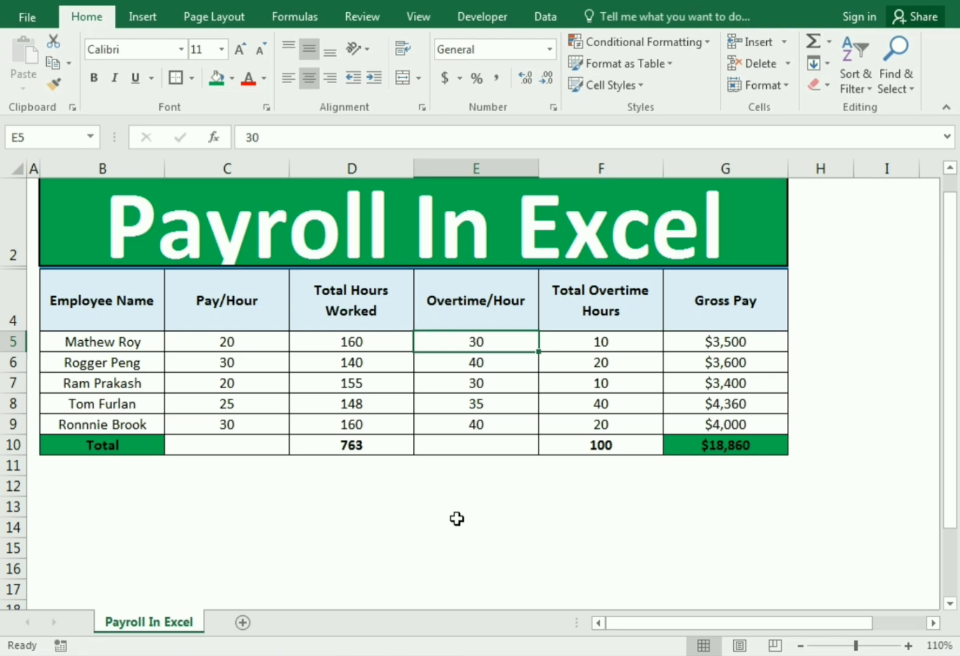
type("1")
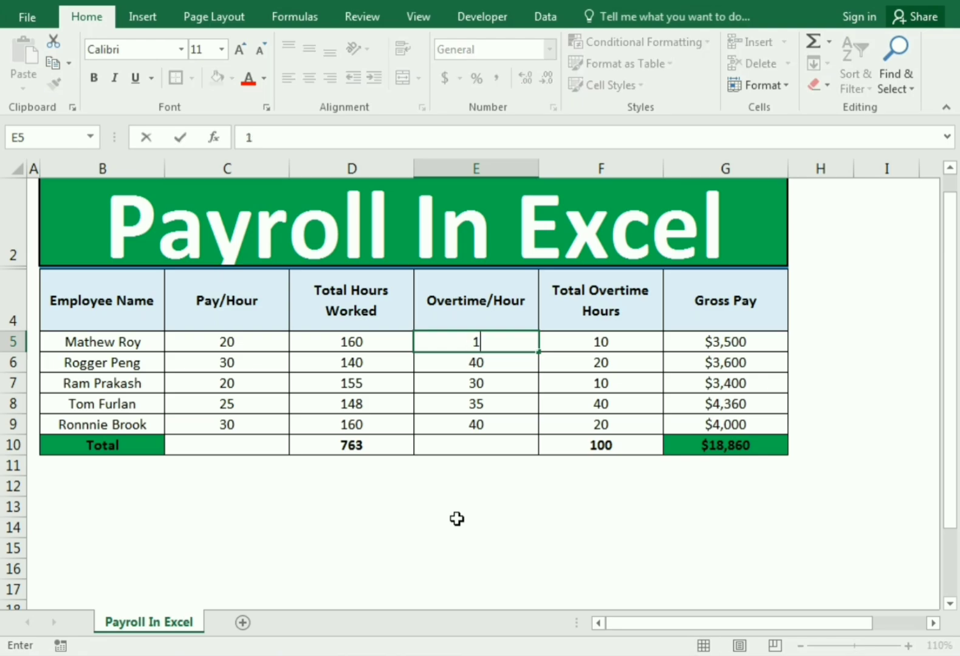
type("5")
key("Return")
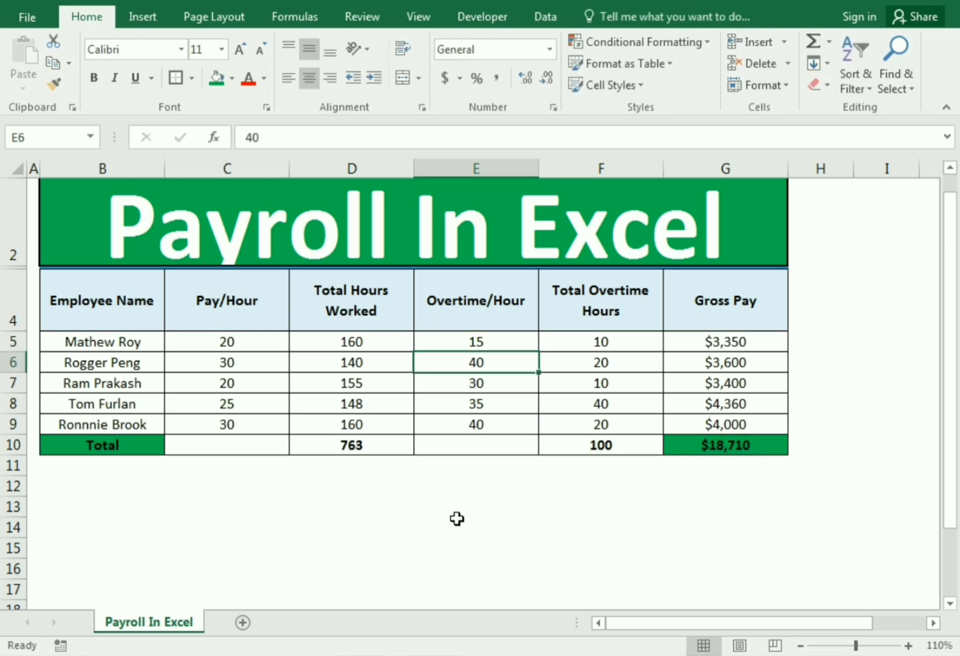